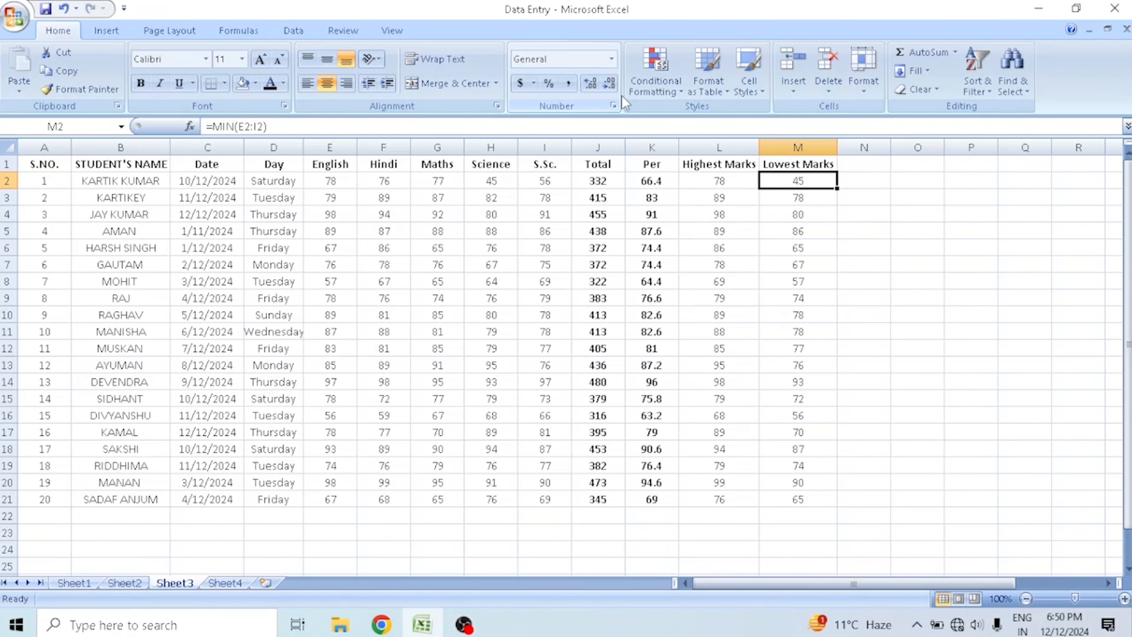
pyautogui.click(59, 163)
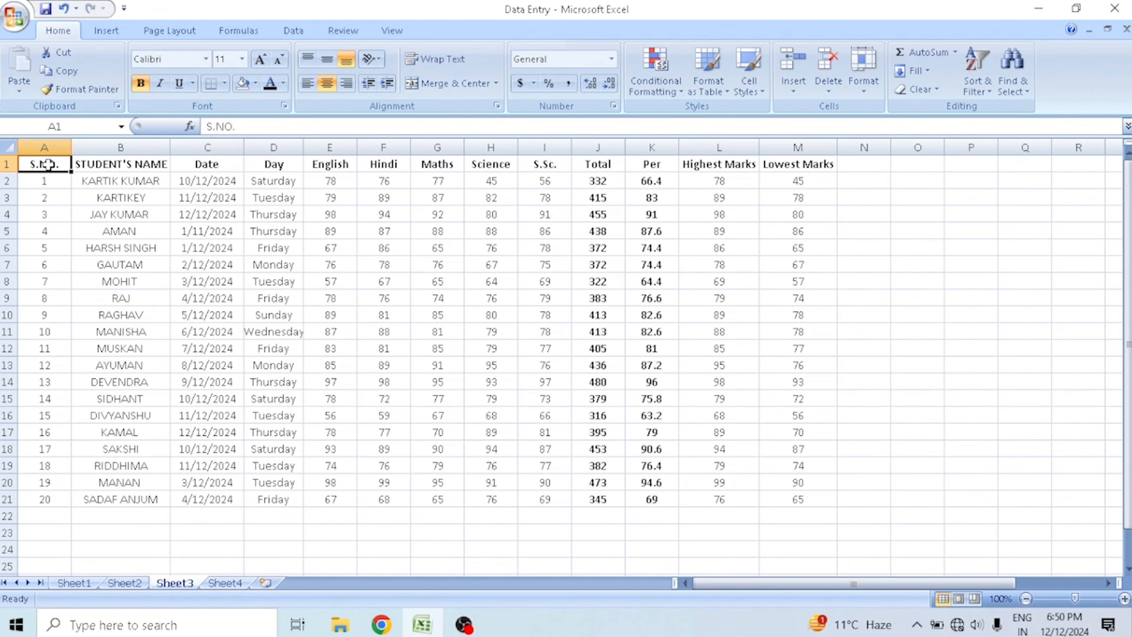
pyautogui.moveTo(48, 164); pyautogui.dragTo(772, 505)
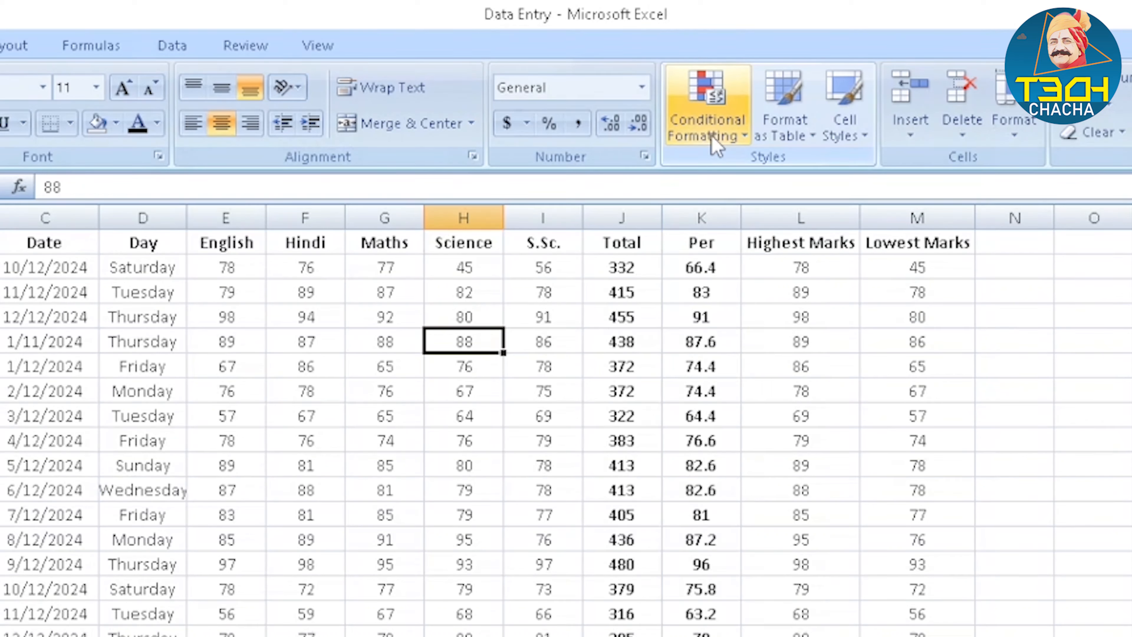
pyautogui.click(715, 144)
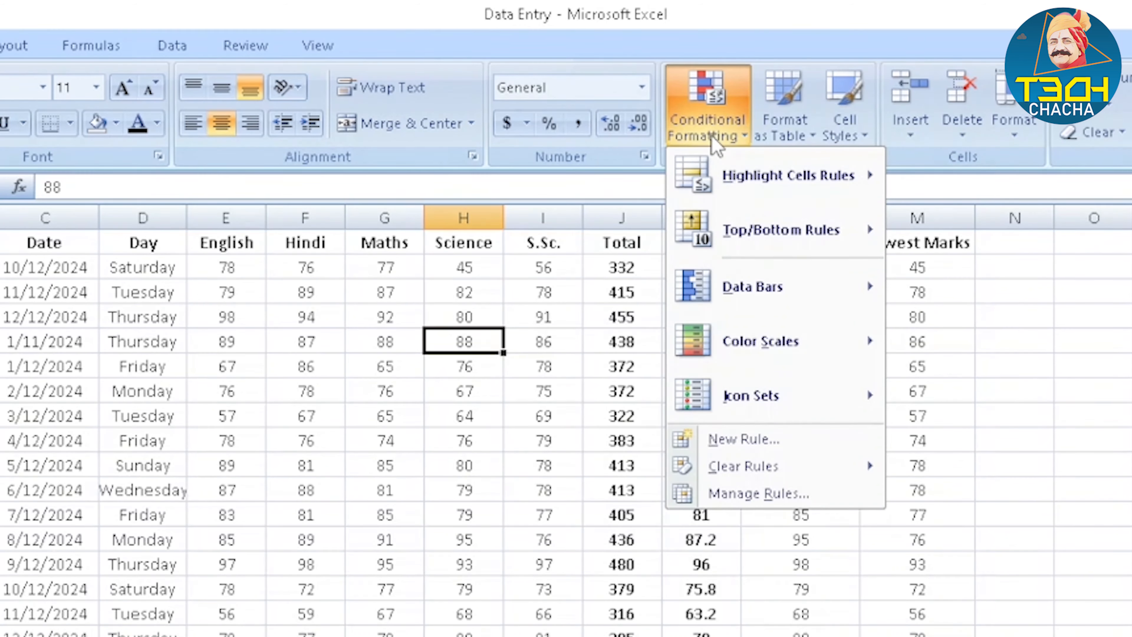
pyautogui.moveTo(787, 176)
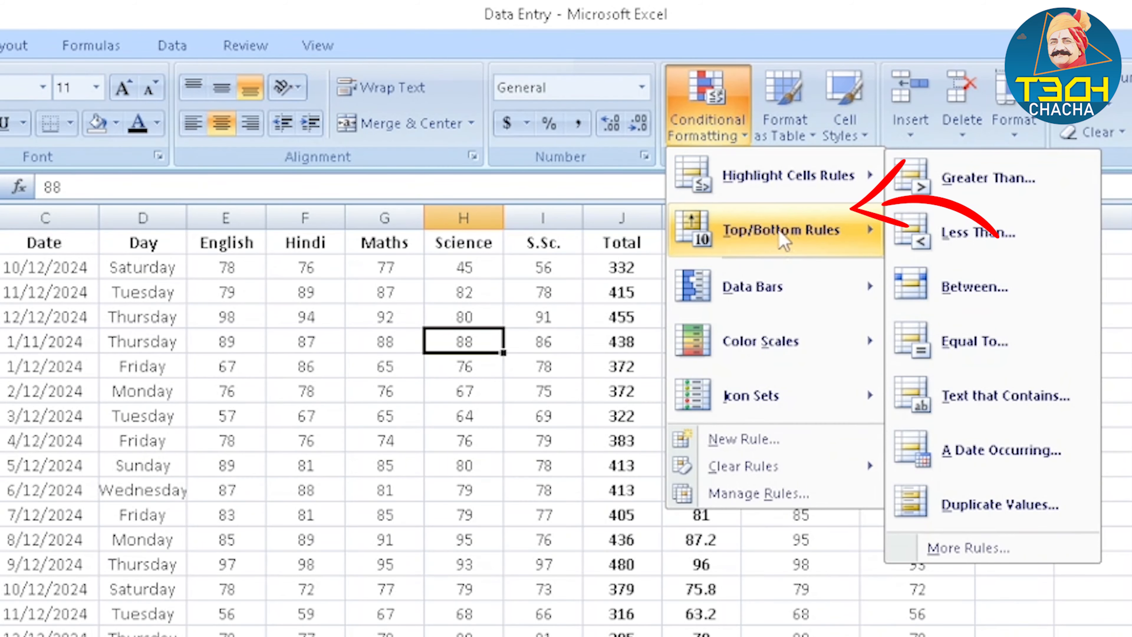
pyautogui.moveTo(773, 246)
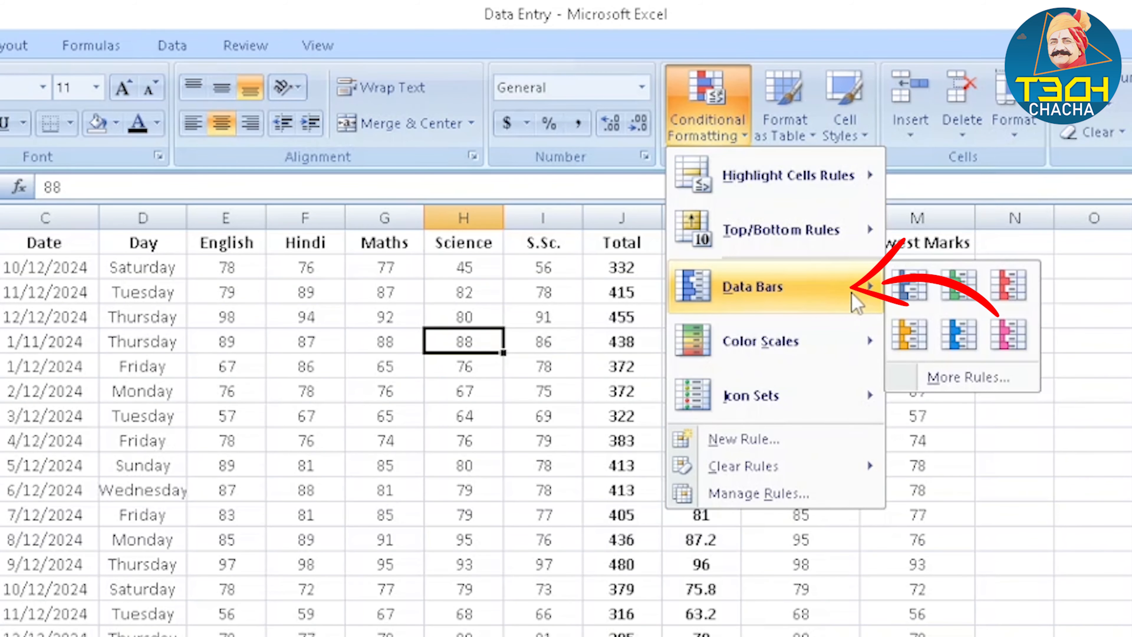
pyautogui.moveTo(790, 401)
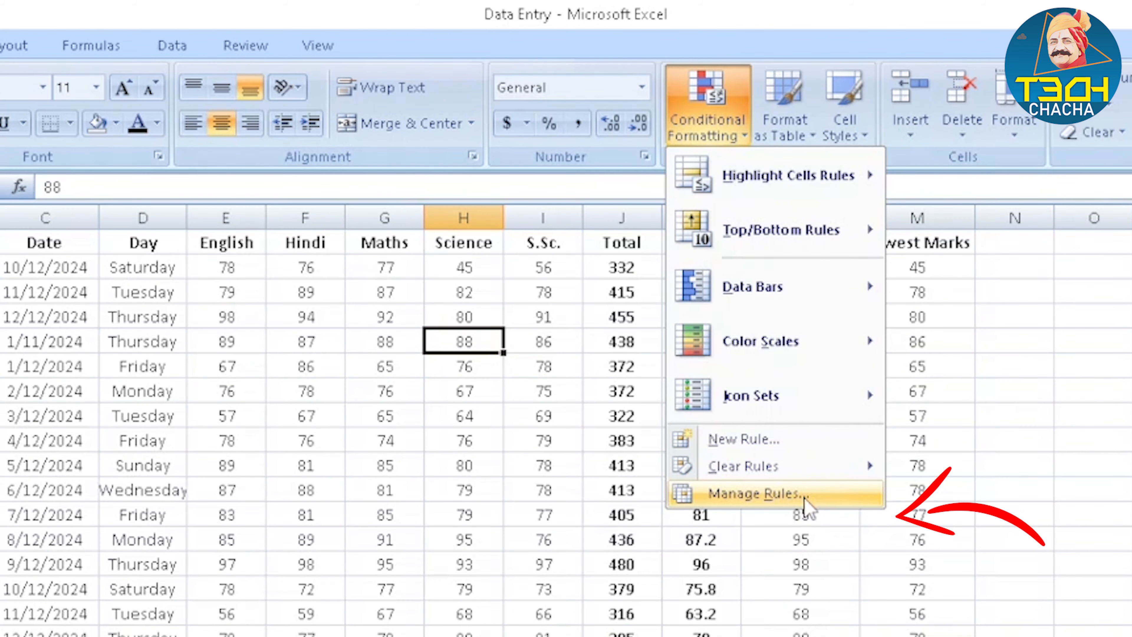
pyautogui.moveTo(823, 182)
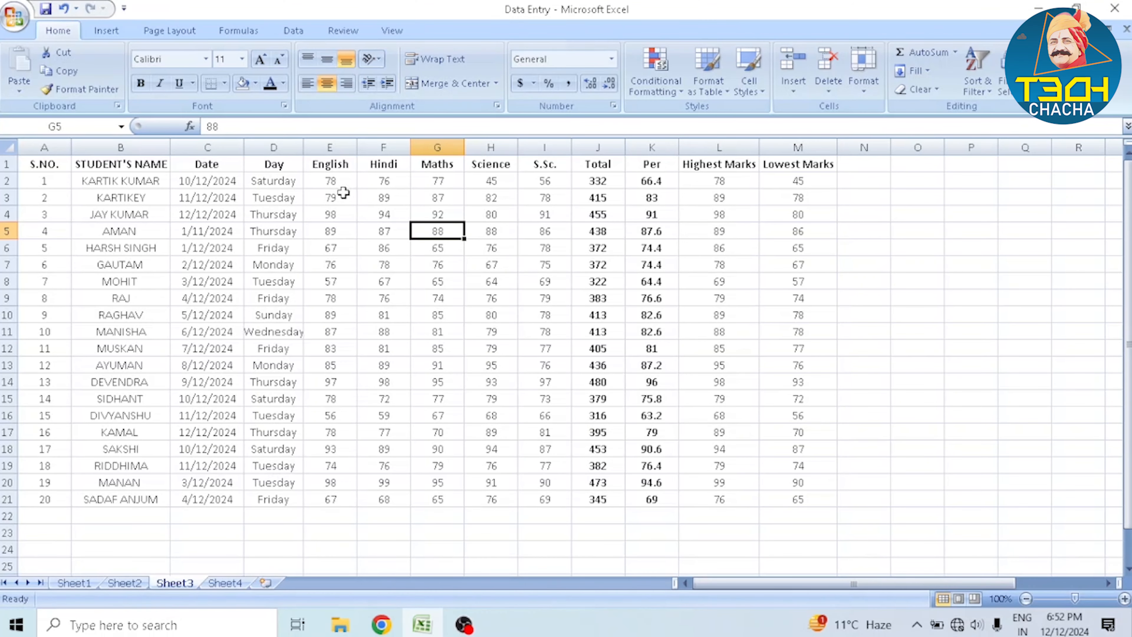
# Highlight English marks in E2:E21 that are greater than 80 with Green Fill with Dark Green Text
pyautogui.moveTo(340, 183); pyautogui.dragTo(331, 499)
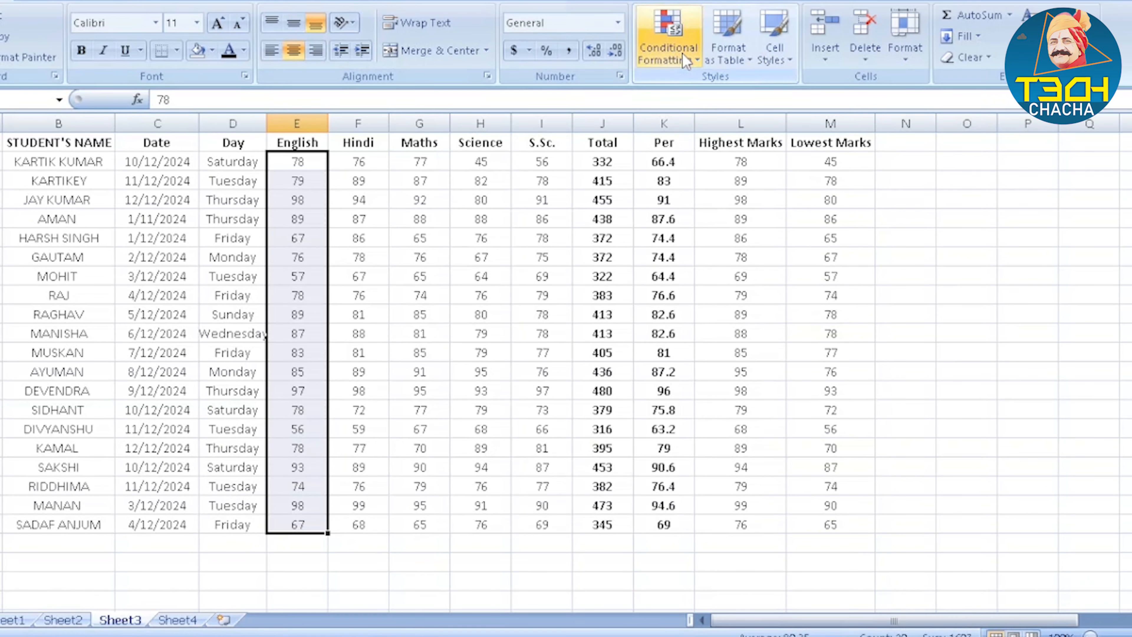
pyautogui.click(704, 20)
pyautogui.moveTo(718, 101)
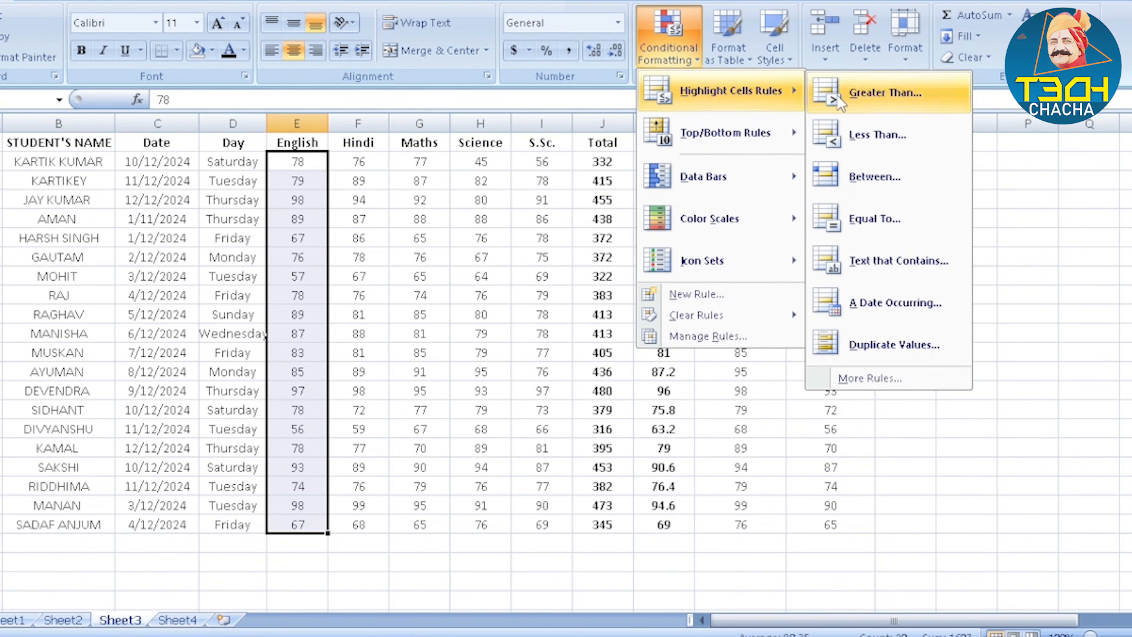
pyautogui.click(874, 103)
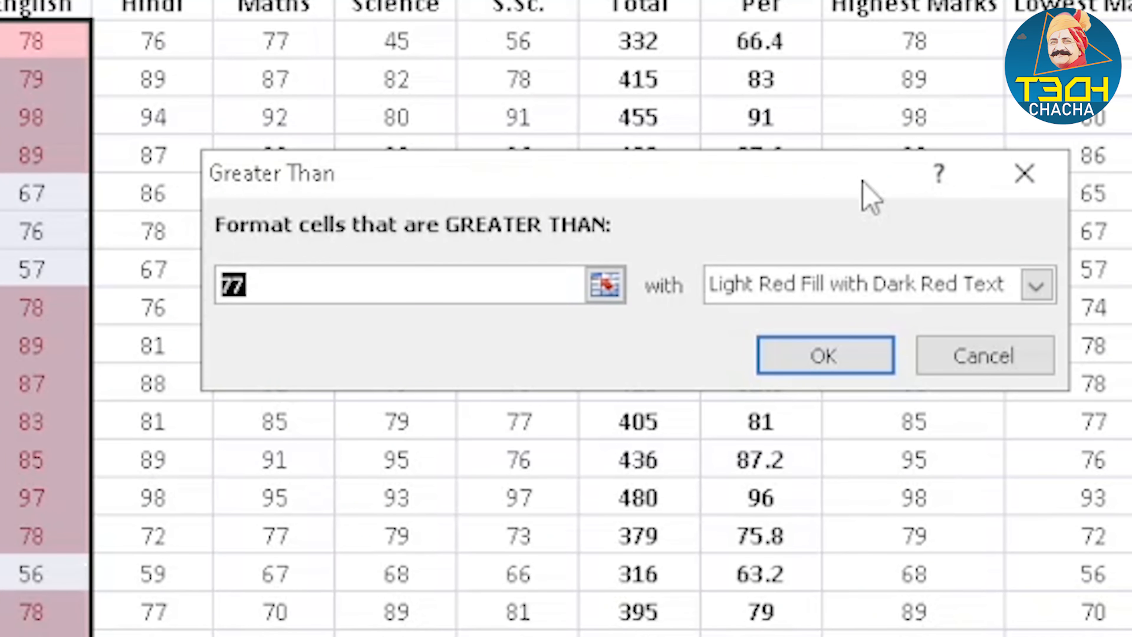
pyautogui.click(338, 292)
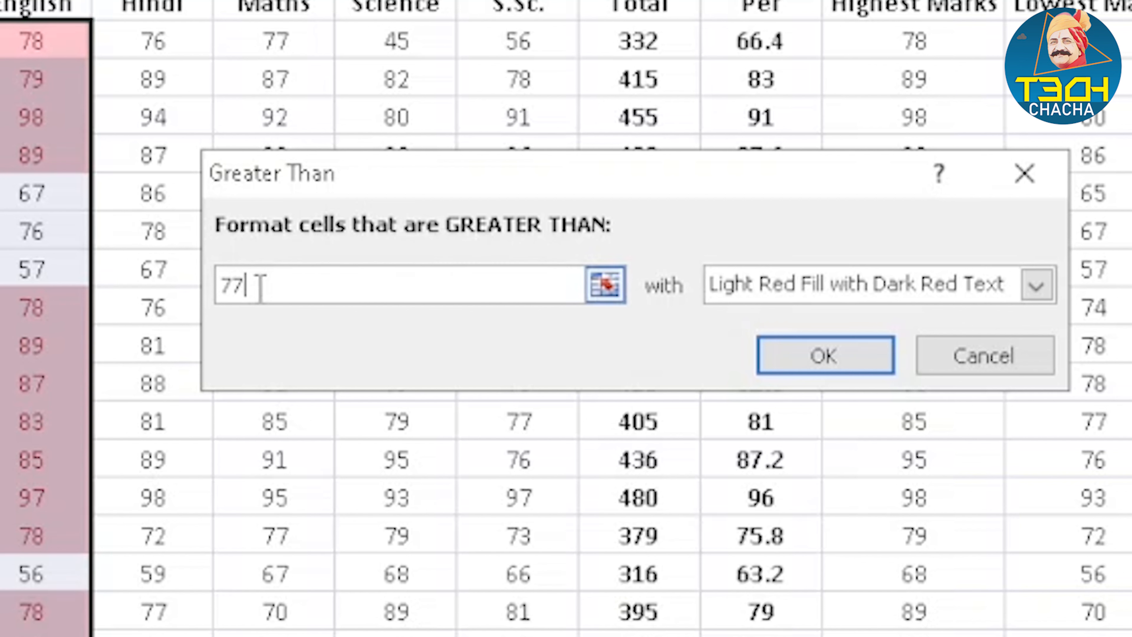
pyautogui.moveTo(245, 285); pyautogui.dragTo(189, 287)
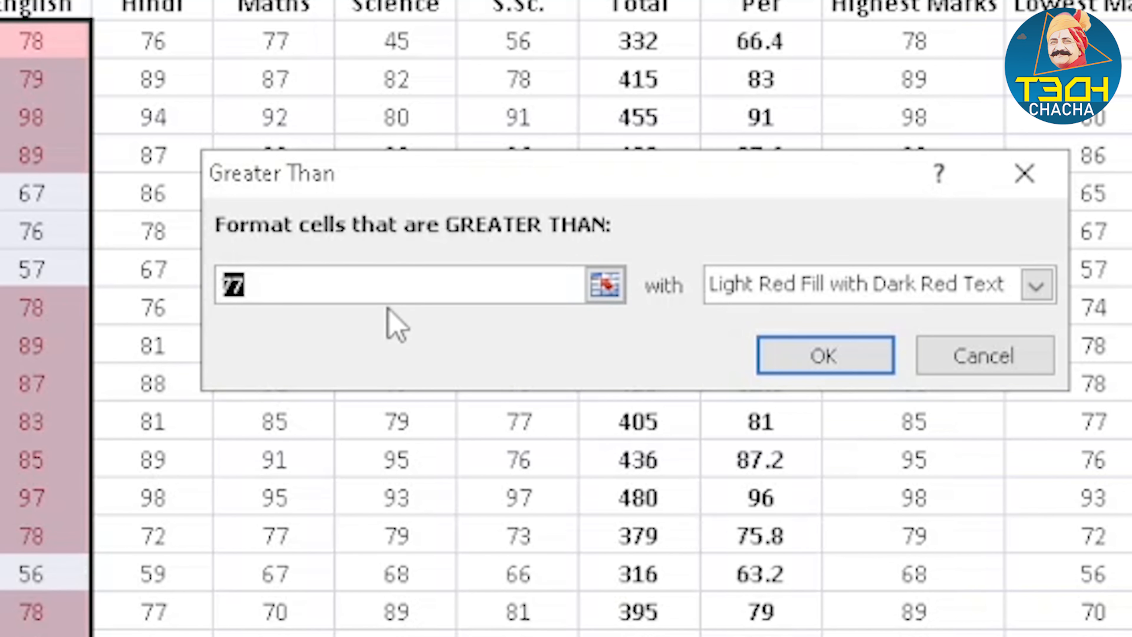
pyautogui.write('80')
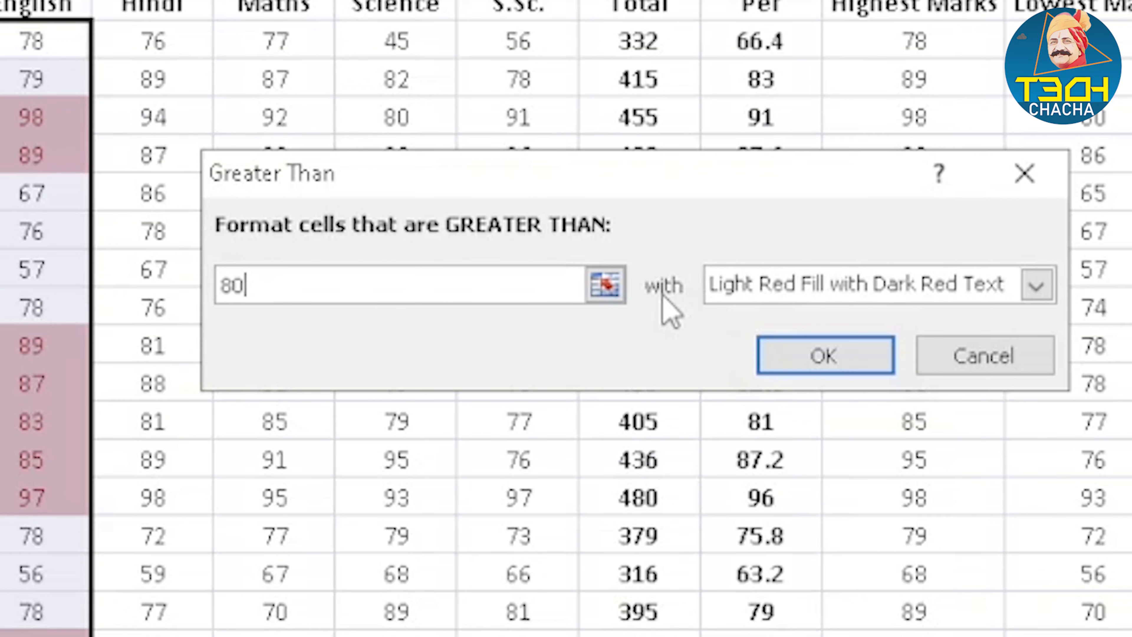
pyautogui.click(770, 294)
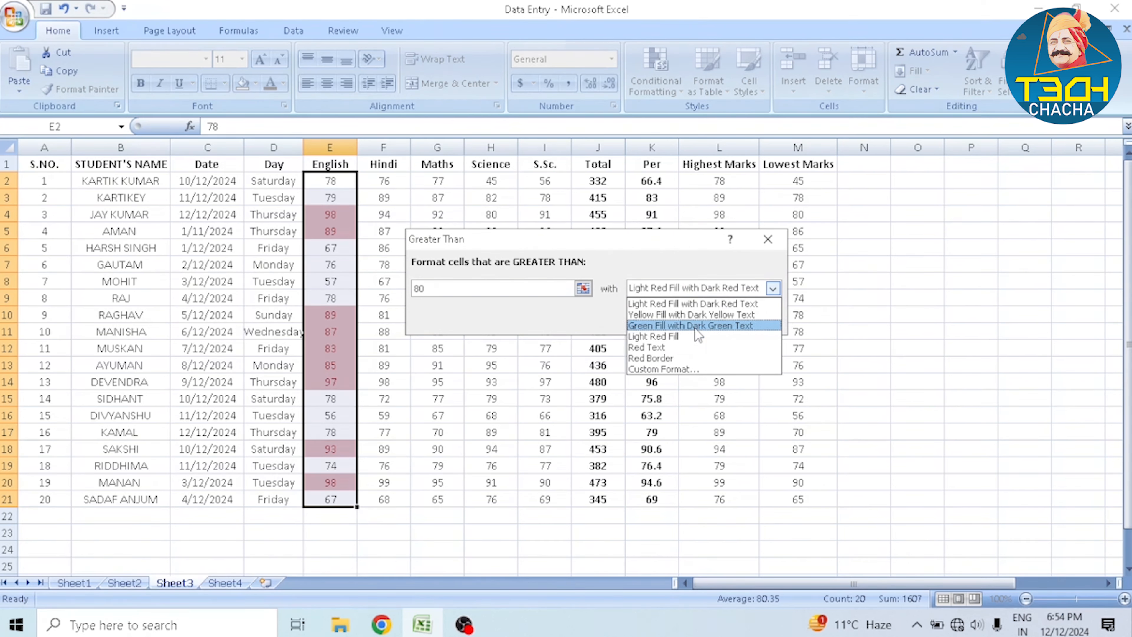
pyautogui.click(694, 327)
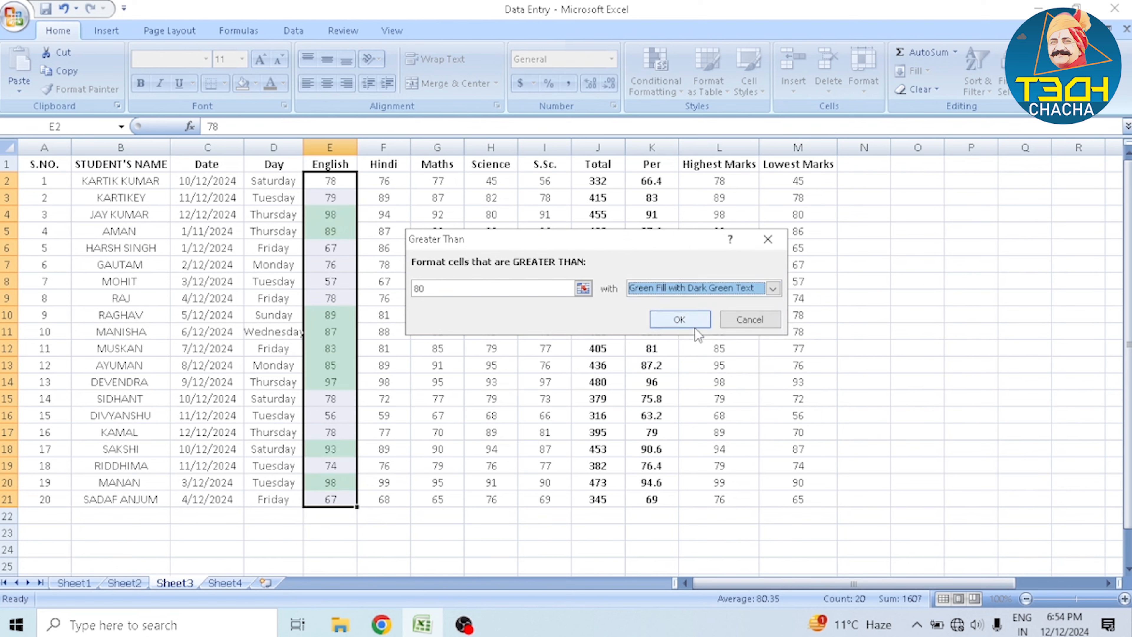
pyautogui.click(679, 319)
pyautogui.click(383, 214)
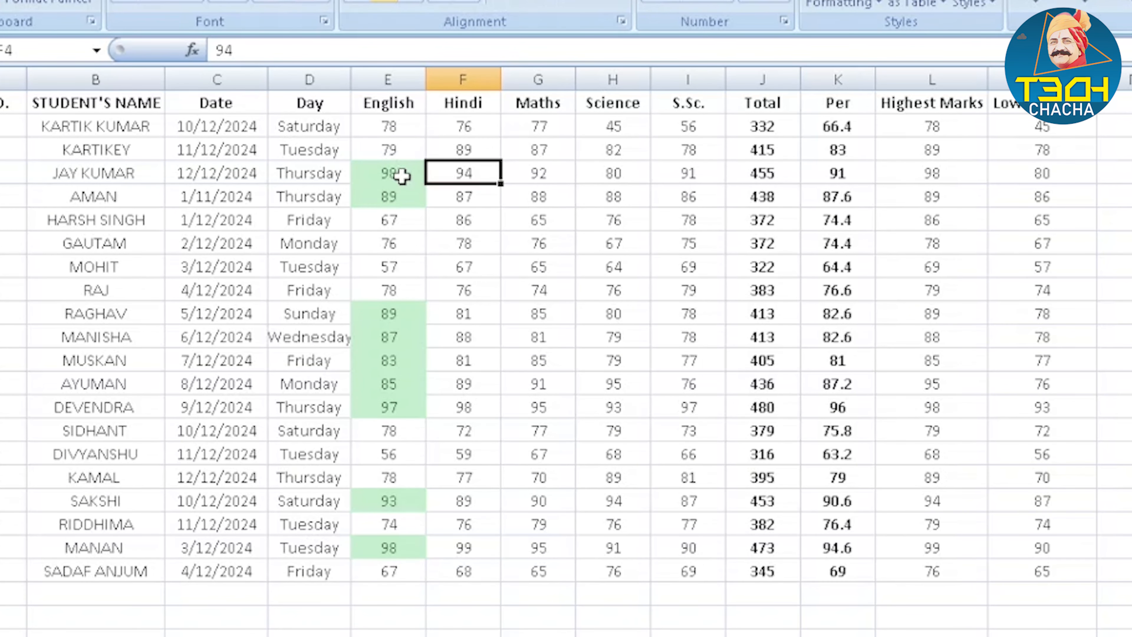
pyautogui.click(384, 173)
pyautogui.moveTo(407, 177); pyautogui.dragTo(410, 188)
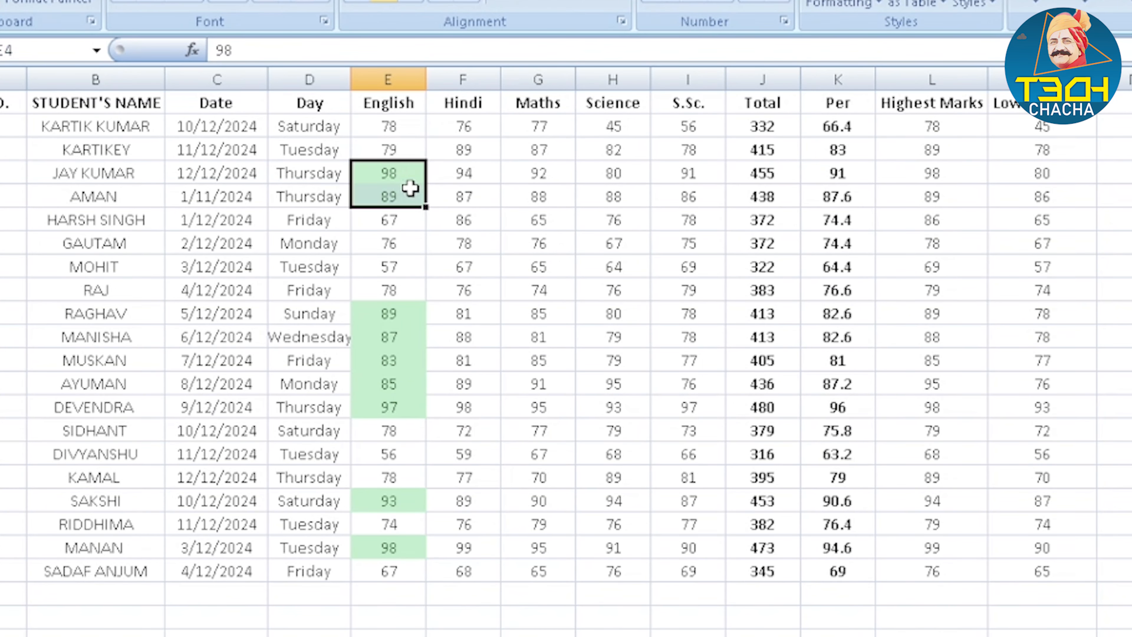
pyautogui.moveTo(385, 317); pyautogui.dragTo(395, 408)
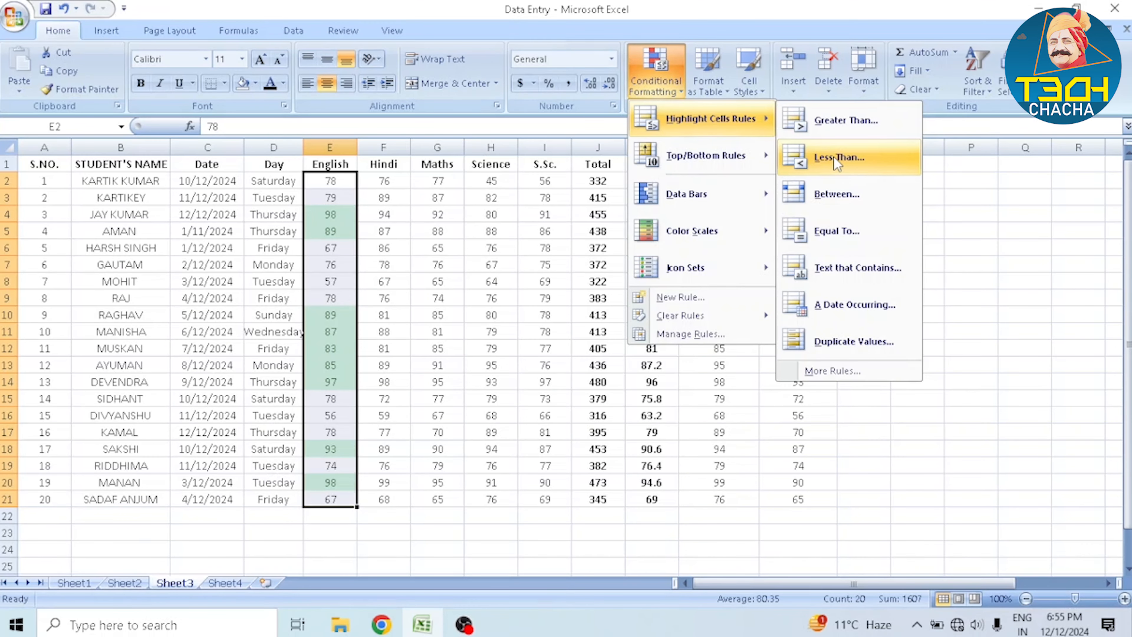
# Add a conditional formatting rule giving English marks less than 80 a Red Border
pyautogui.click(833, 157)
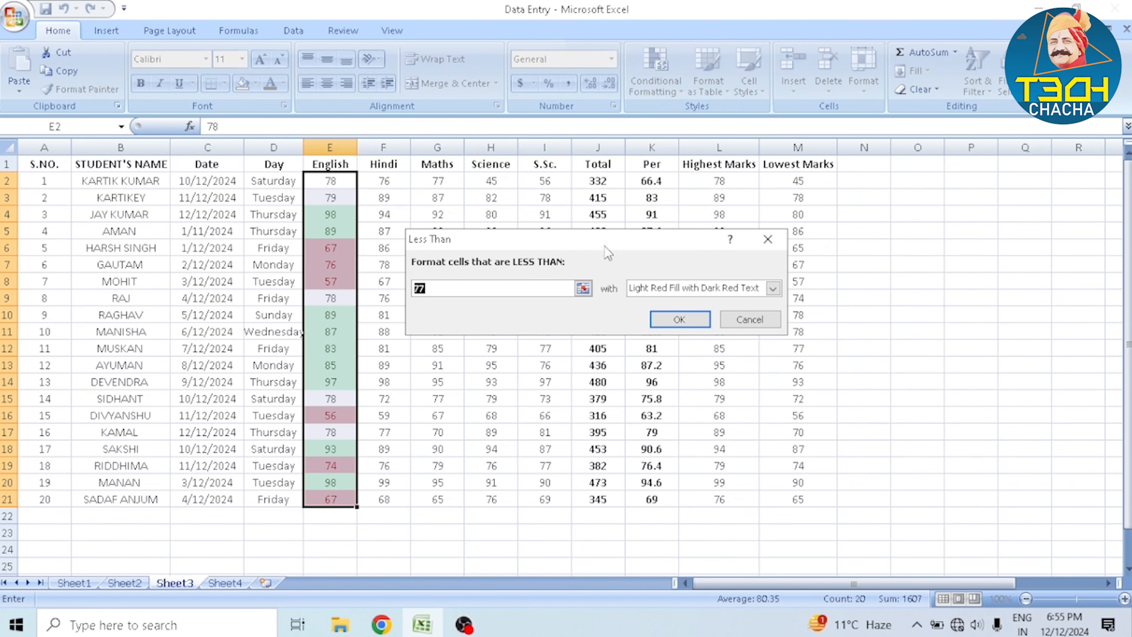
pyautogui.write('80')
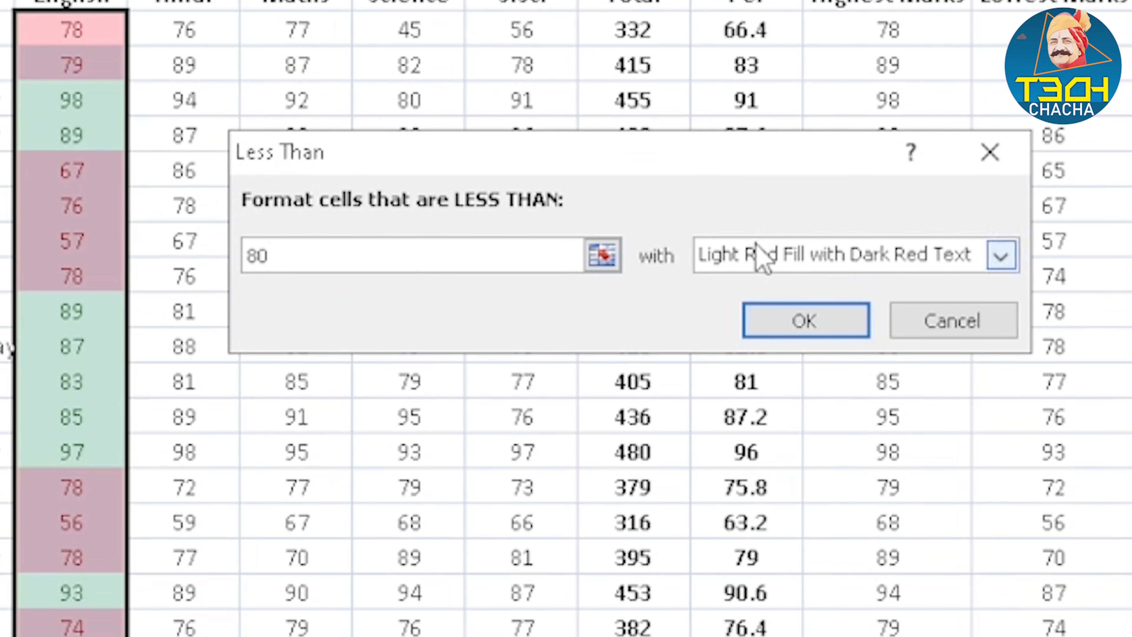
pyautogui.click(764, 256)
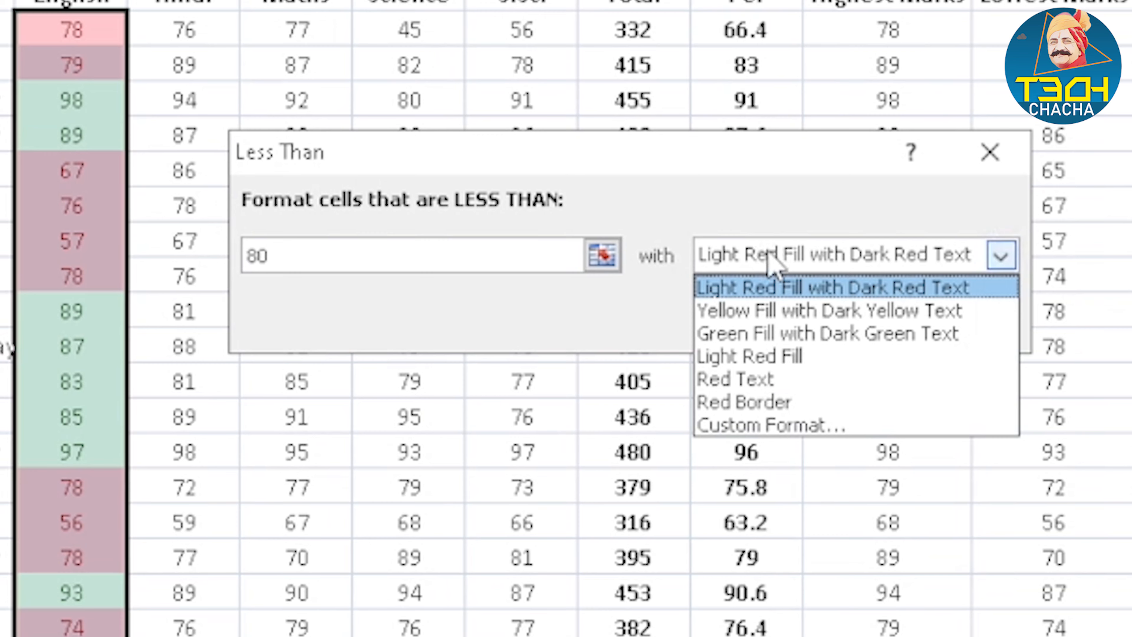
pyautogui.click(787, 403)
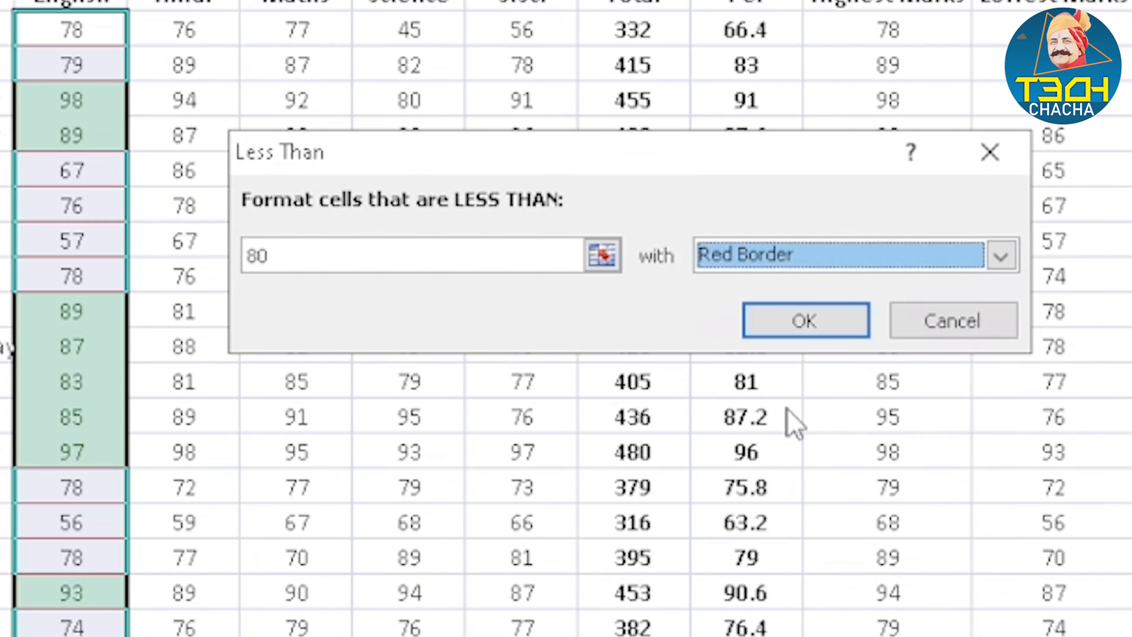
pyautogui.click(800, 323)
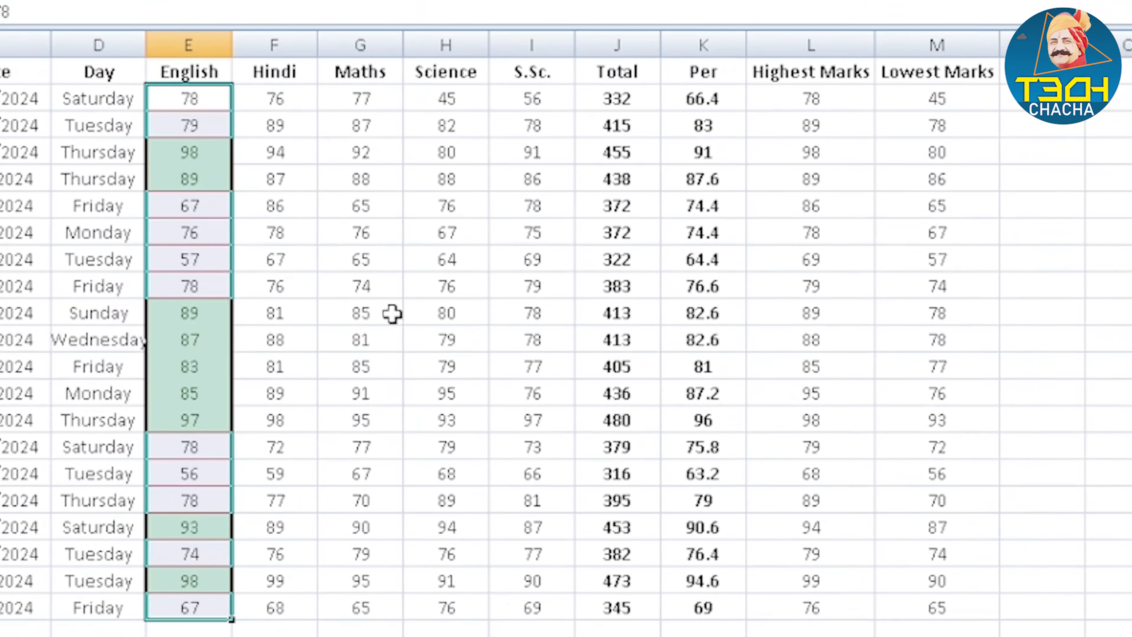
pyautogui.click(392, 313)
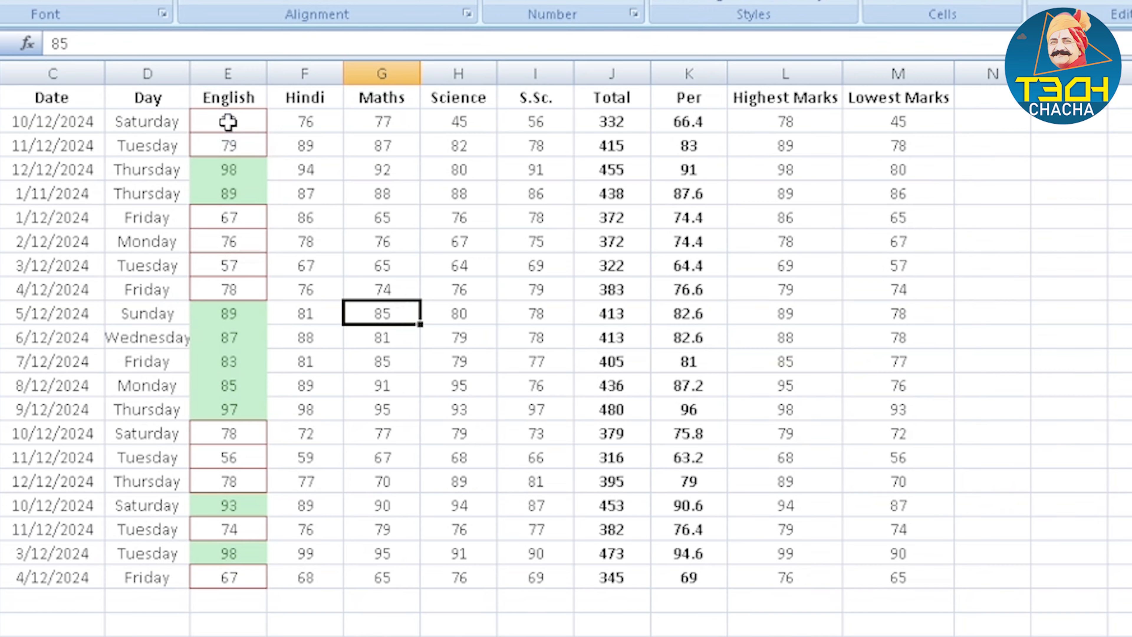
pyautogui.moveTo(231, 117); pyautogui.dragTo(234, 262)
pyautogui.moveTo(235, 263); pyautogui.dragTo(229, 578)
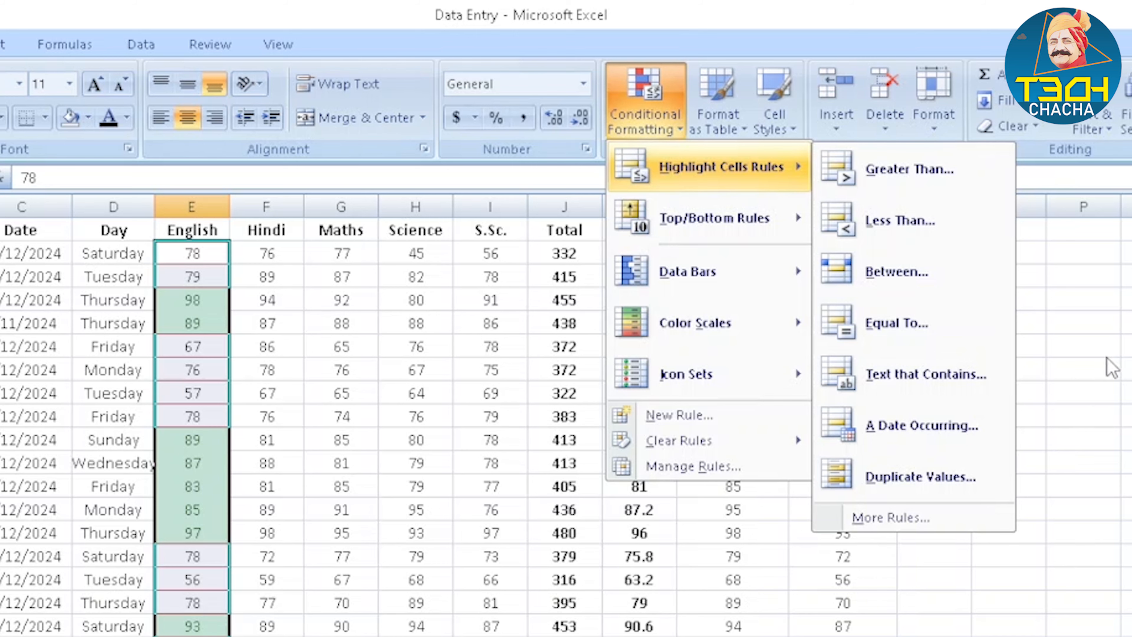
# Highlight duplicate values across the marks range E2:M21, from English to Lowest Marks, with Light Red Fill
pyautogui.click(1112, 363)
pyautogui.moveTo(194, 248); pyautogui.dragTo(633, 391)
pyautogui.moveTo(633, 391); pyautogui.dragTo(717, 474)
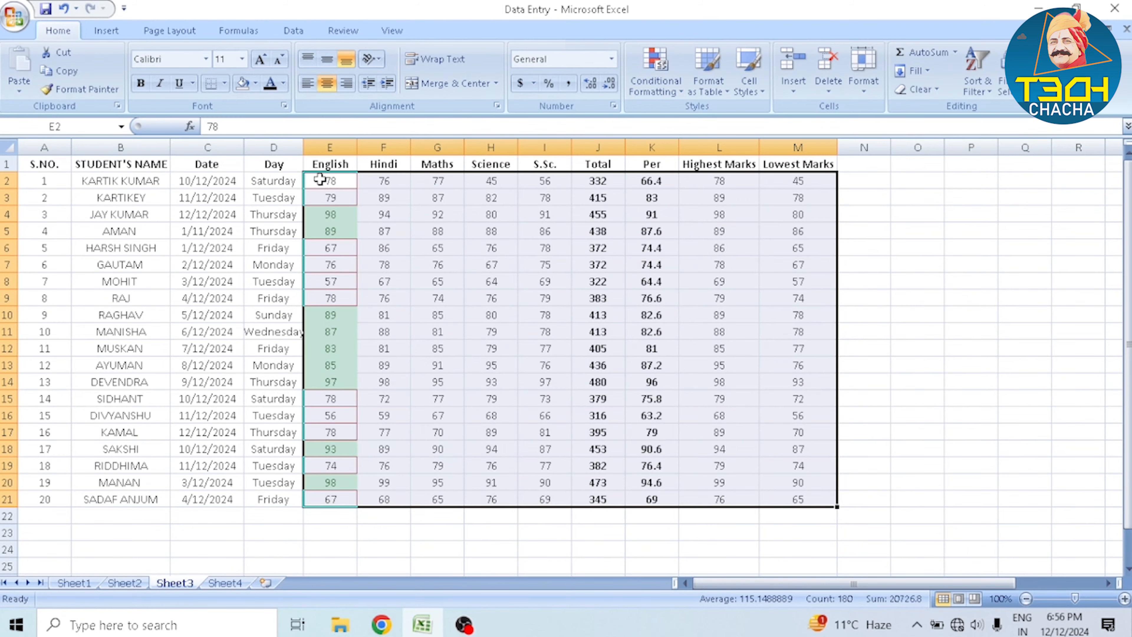
pyautogui.moveTo(320, 180); pyautogui.dragTo(771, 493)
pyautogui.click(672, 73)
pyautogui.moveTo(702, 119)
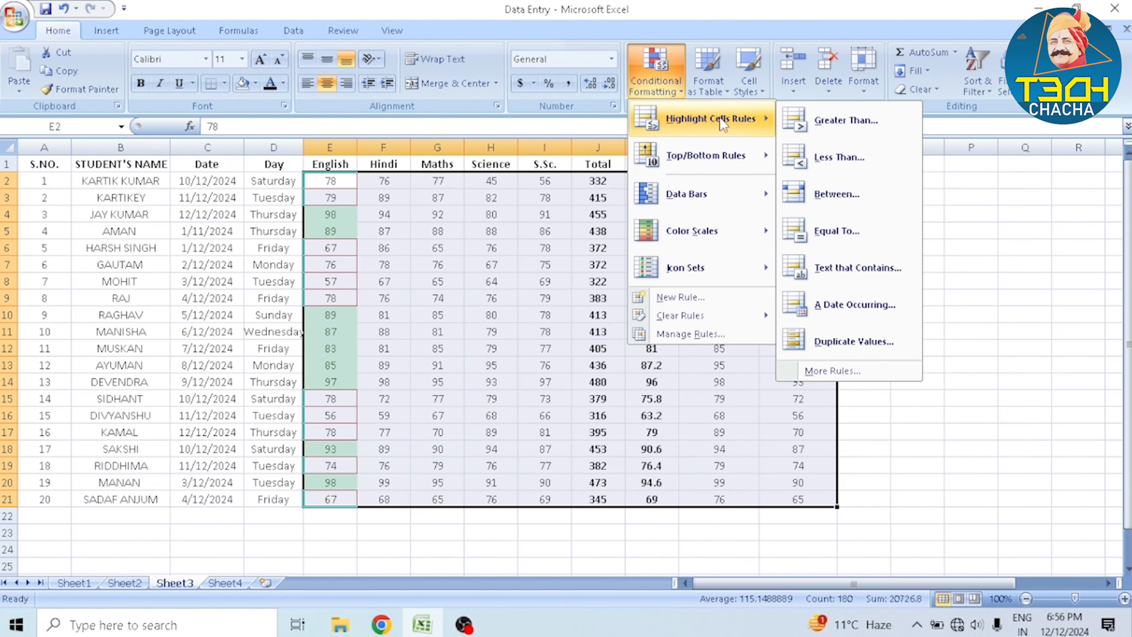
pyautogui.click(842, 337)
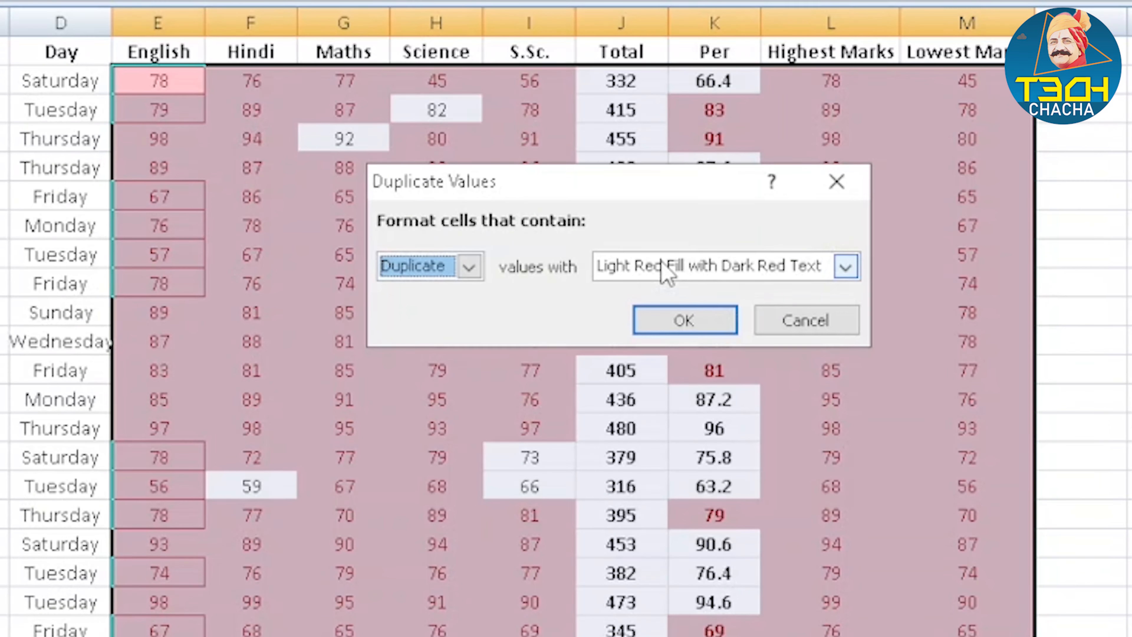
pyautogui.click(663, 266)
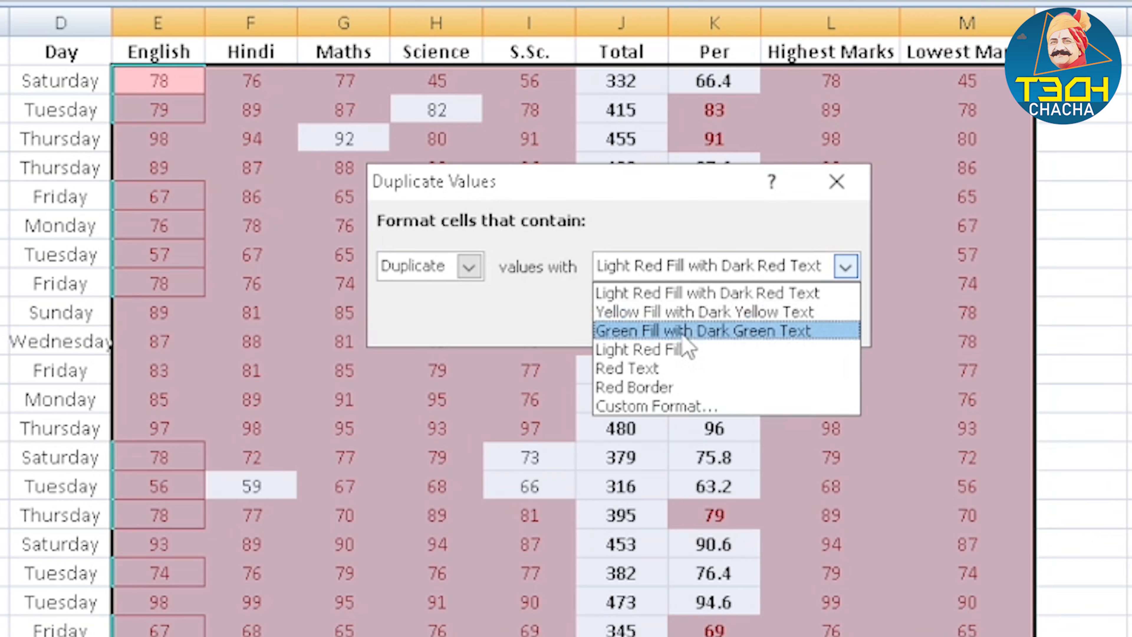
pyautogui.click(682, 350)
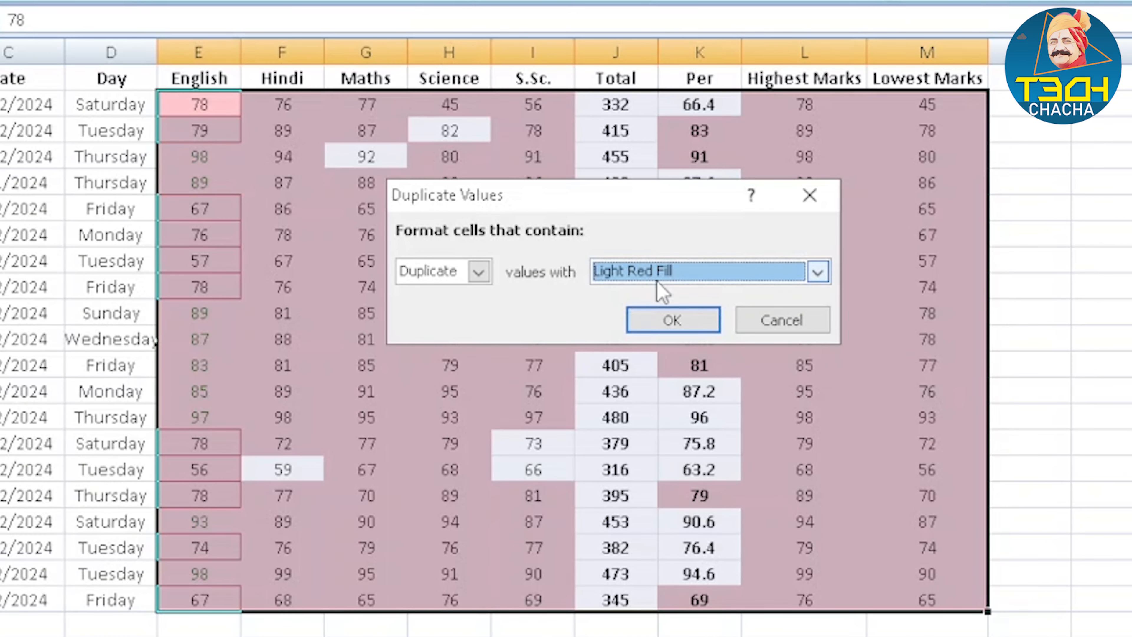
pyautogui.click(674, 329)
pyautogui.click(1112, 285)
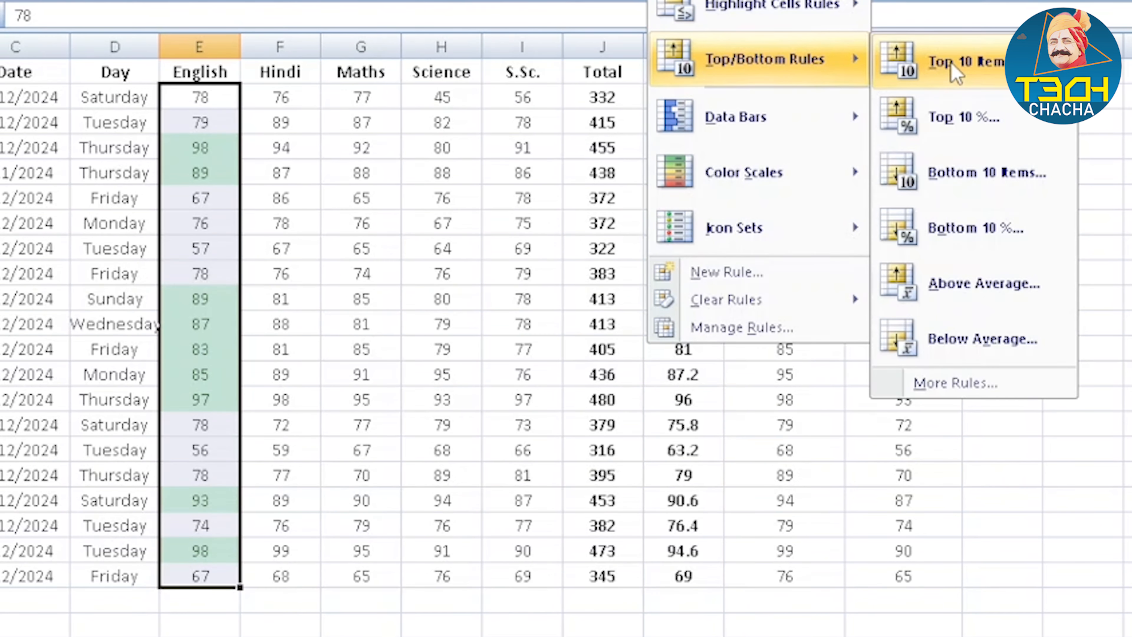
# Add a Top 10 Items rule to the English marks in E2:E21, formatting the top 10 with a Red Border
pyautogui.click(951, 63)
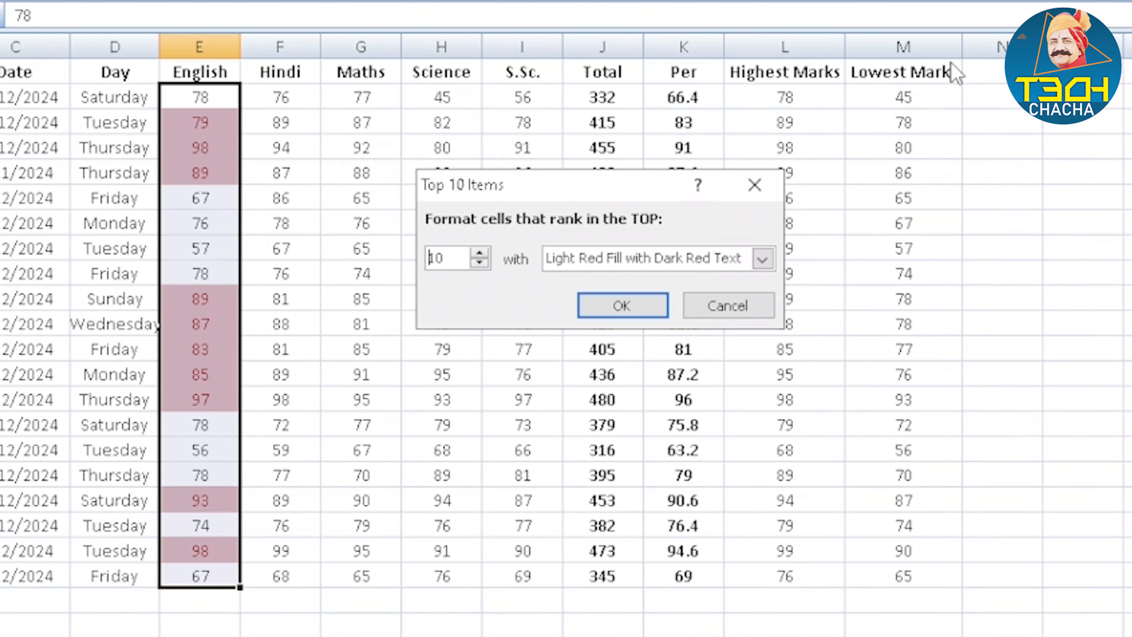
pyautogui.click(612, 259)
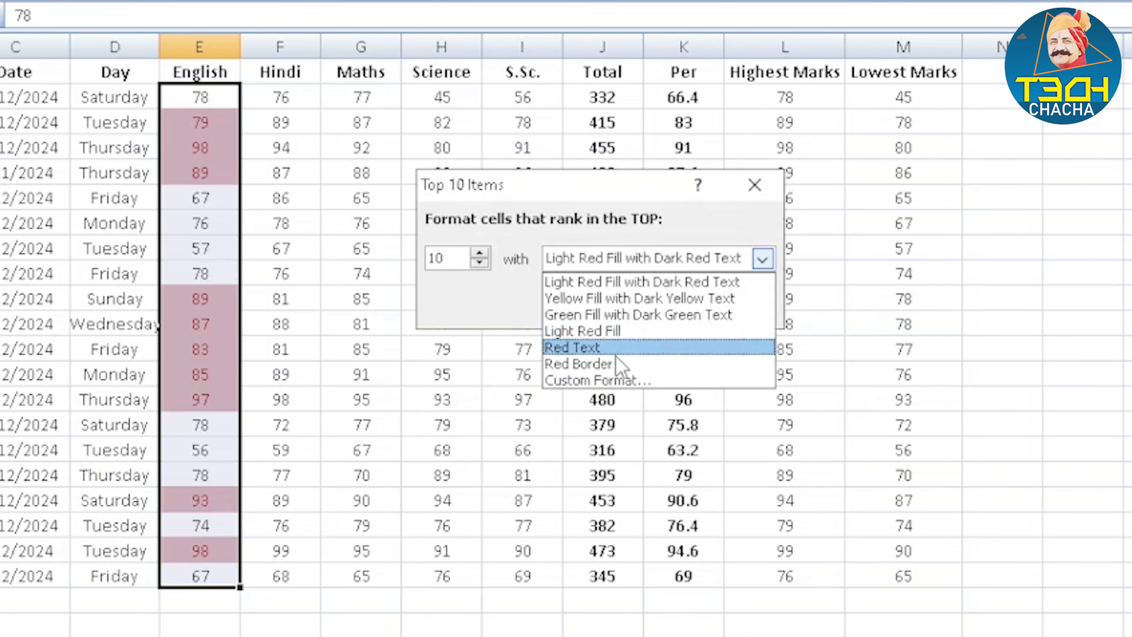
pyautogui.click(617, 369)
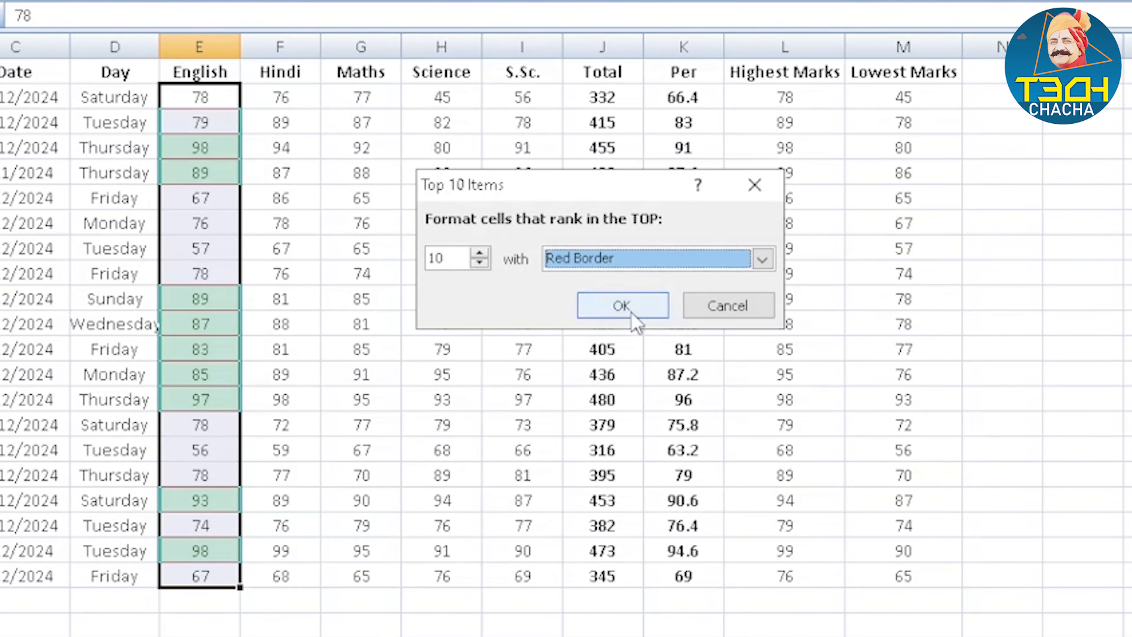
pyautogui.click(638, 305)
pyautogui.click(342, 167)
pyautogui.moveTo(218, 123); pyautogui.dragTo(227, 171)
pyautogui.moveTo(229, 298); pyautogui.dragTo(228, 395)
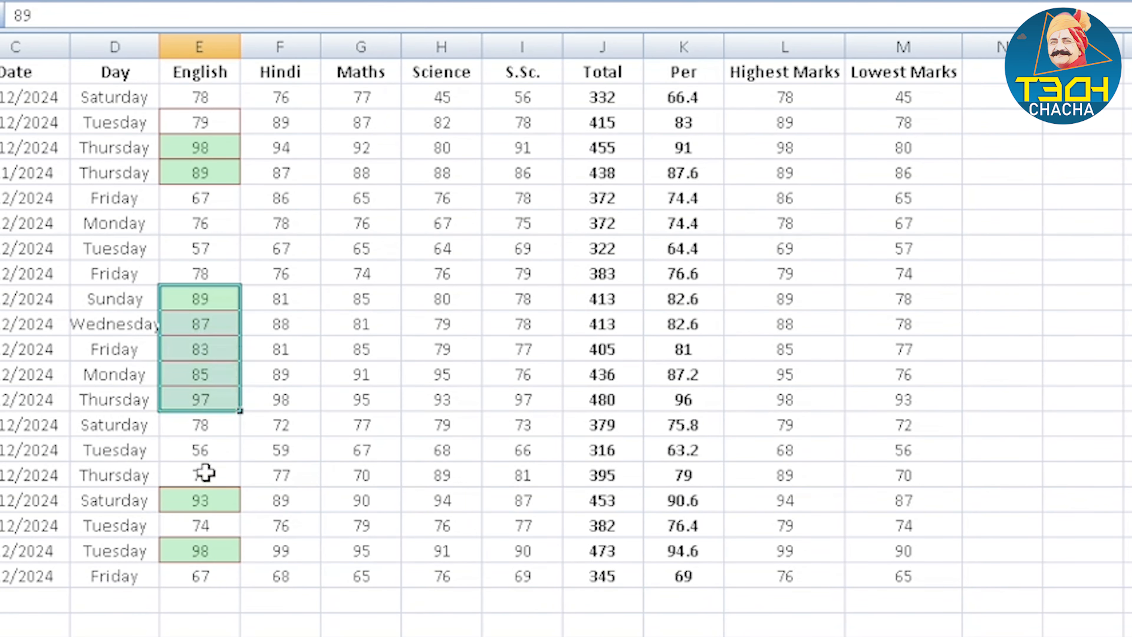
pyautogui.click(208, 499)
pyautogui.click(213, 553)
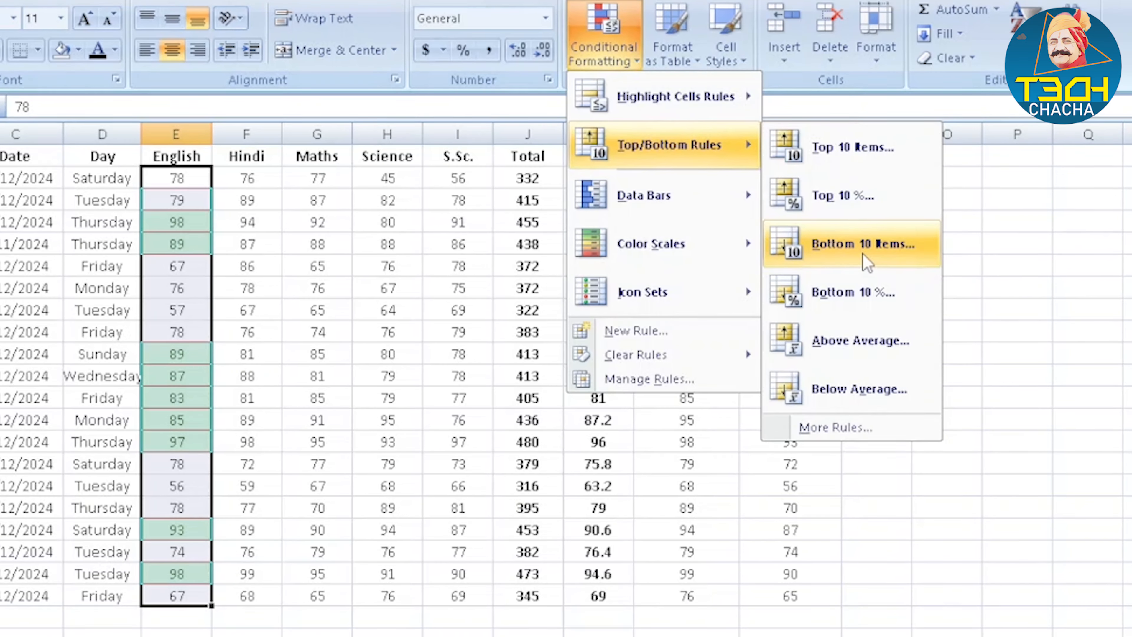
# Add a Bottom 10 Items rule to the English marks in E2:E21, formatting the bottom 10 with Yellow Fill with Dark Yellow Text
pyautogui.click(853, 232)
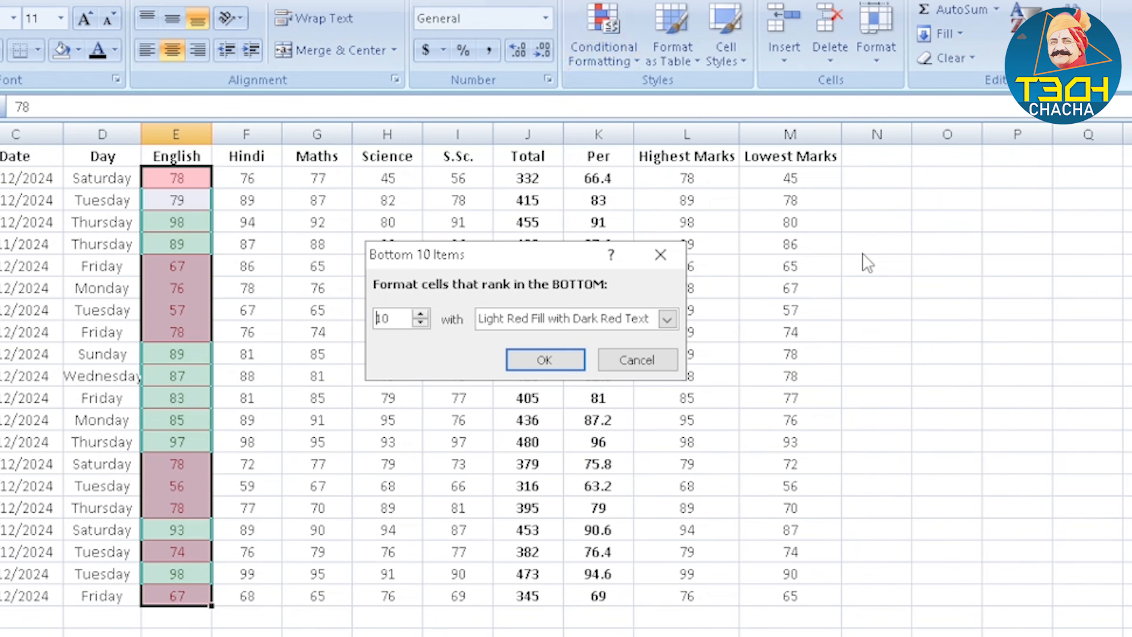
pyautogui.click(537, 322)
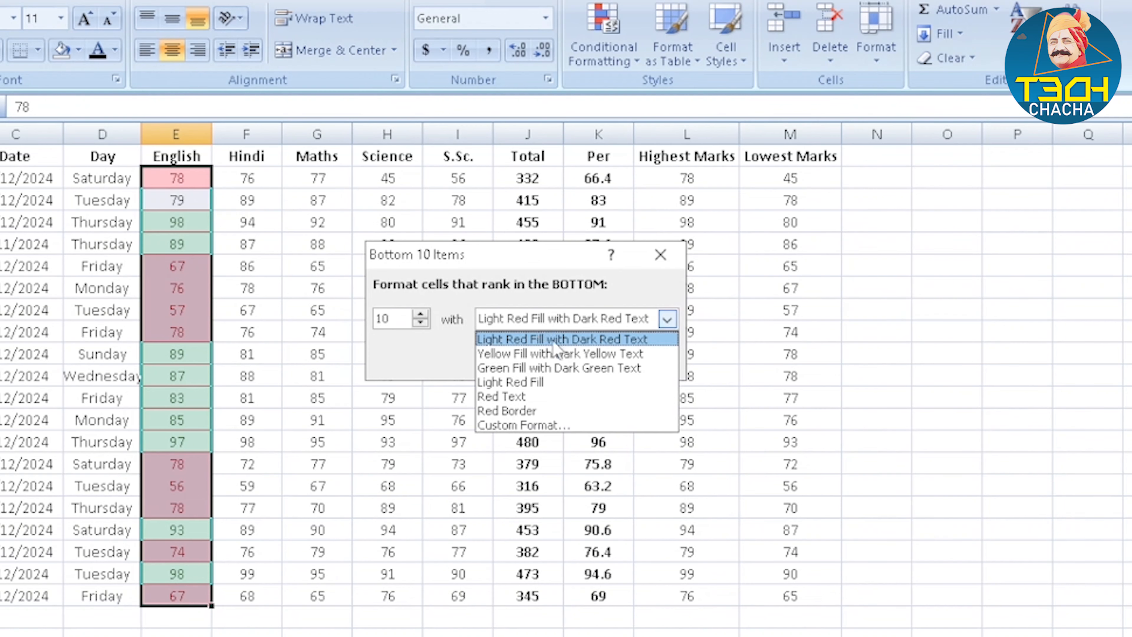
pyautogui.click(561, 357)
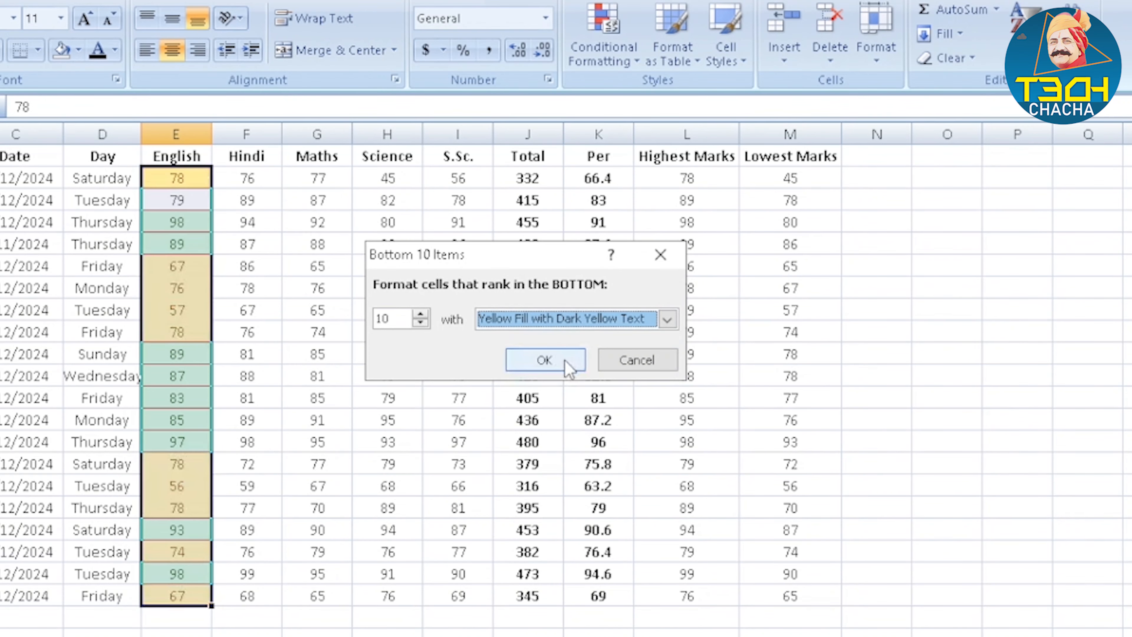
pyautogui.click(544, 366)
pyautogui.click(370, 311)
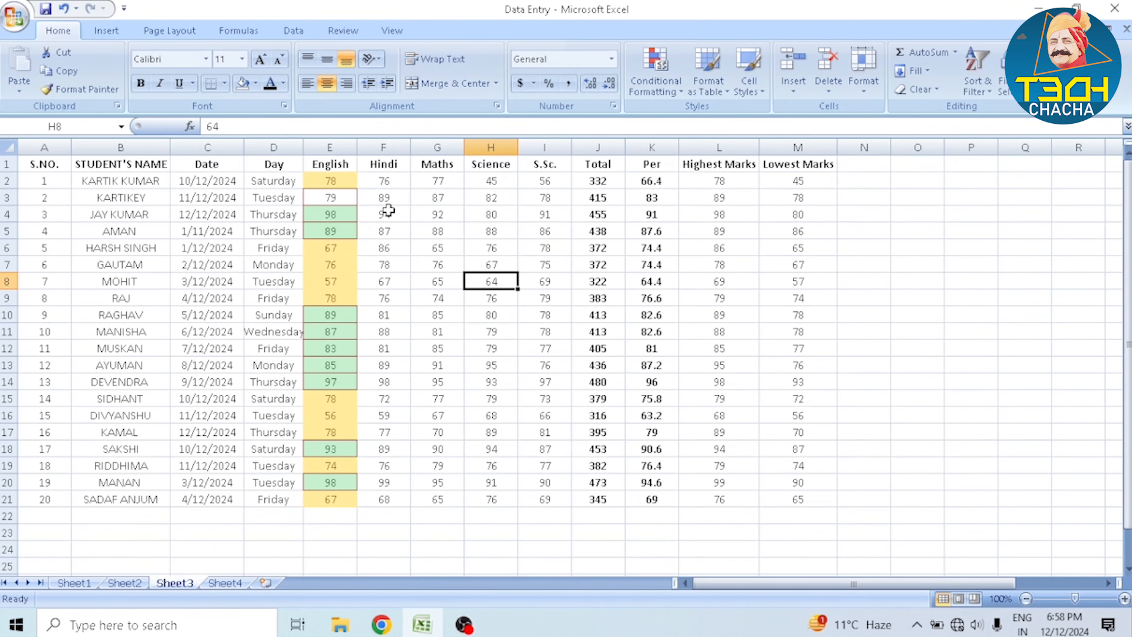
pyautogui.click(349, 176)
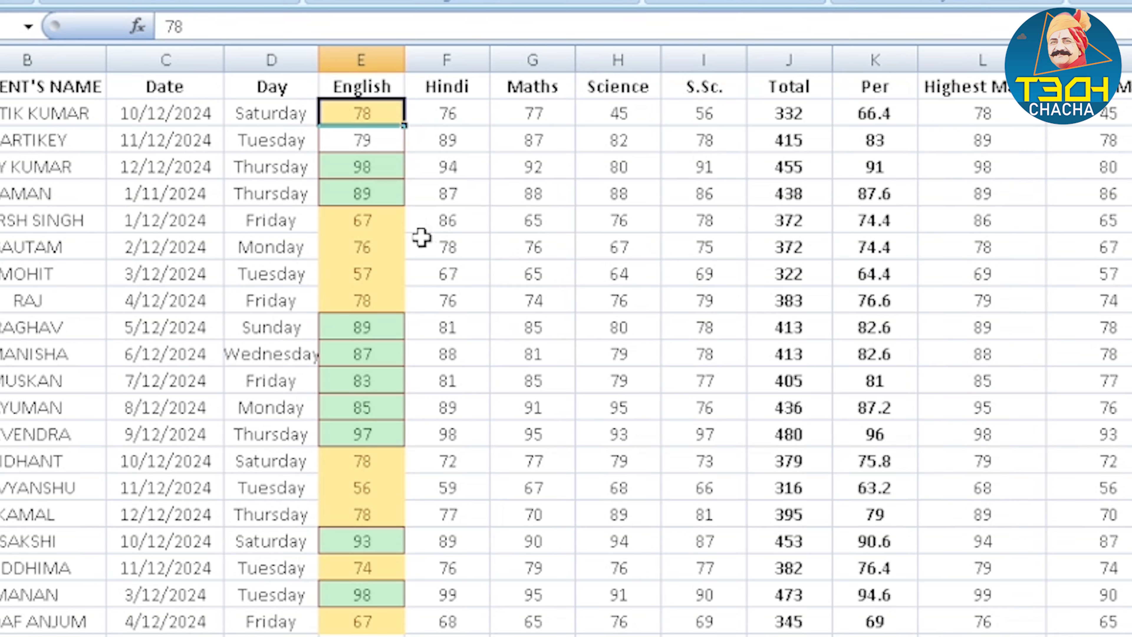
# Apply the Red Data Bar to the totals in J2:J21
pyautogui.click(642, 87)
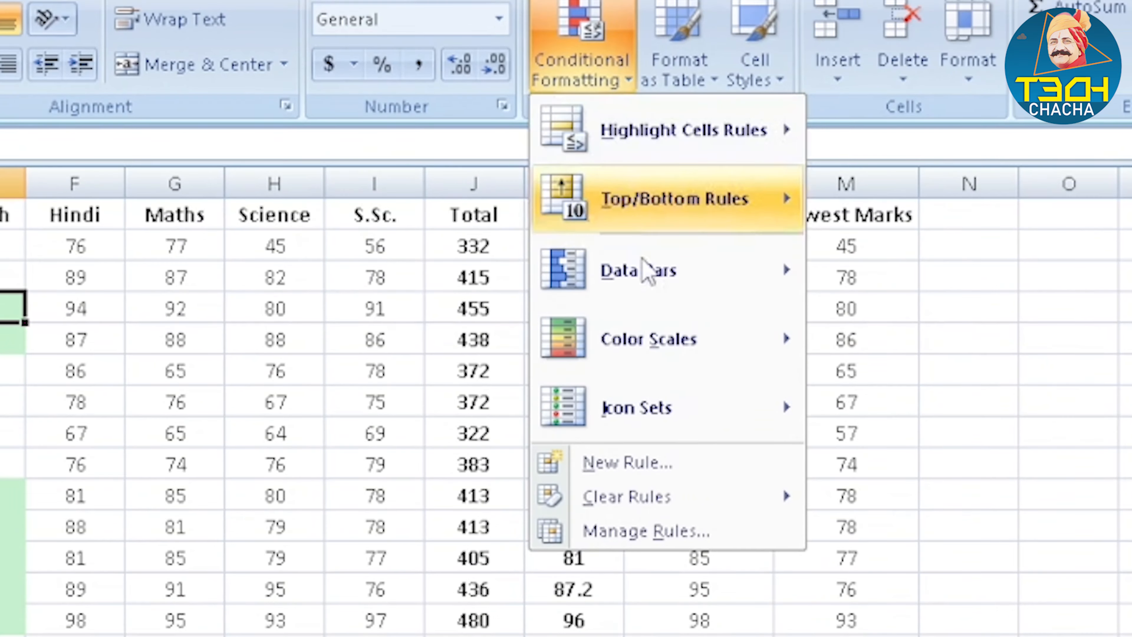
pyautogui.moveTo(649, 273)
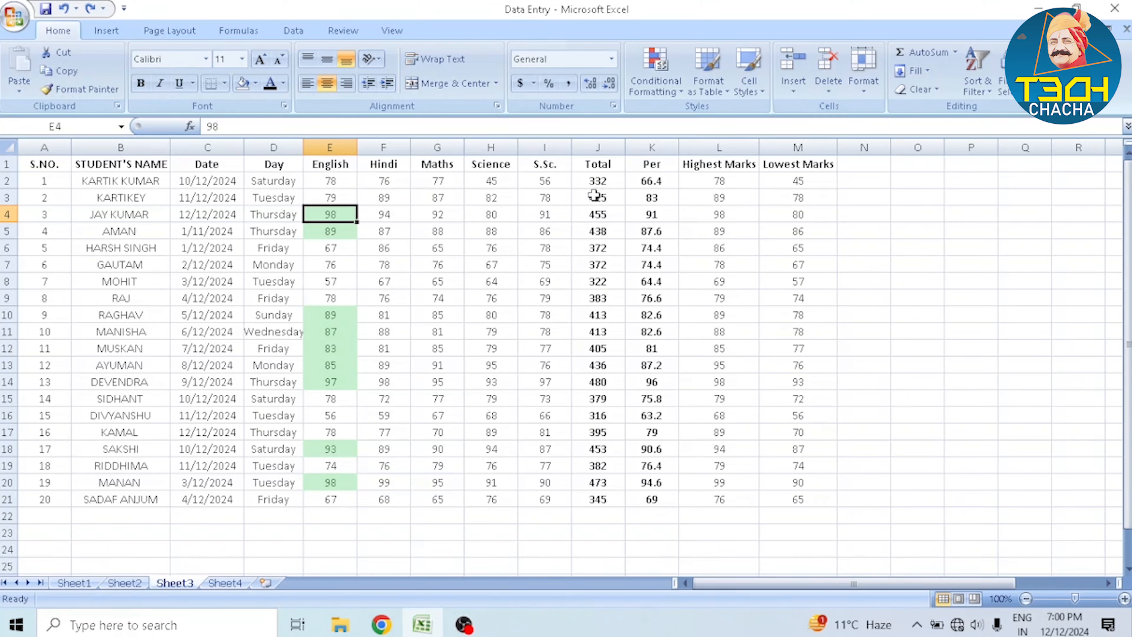
pyautogui.moveTo(607, 179); pyautogui.dragTo(596, 498)
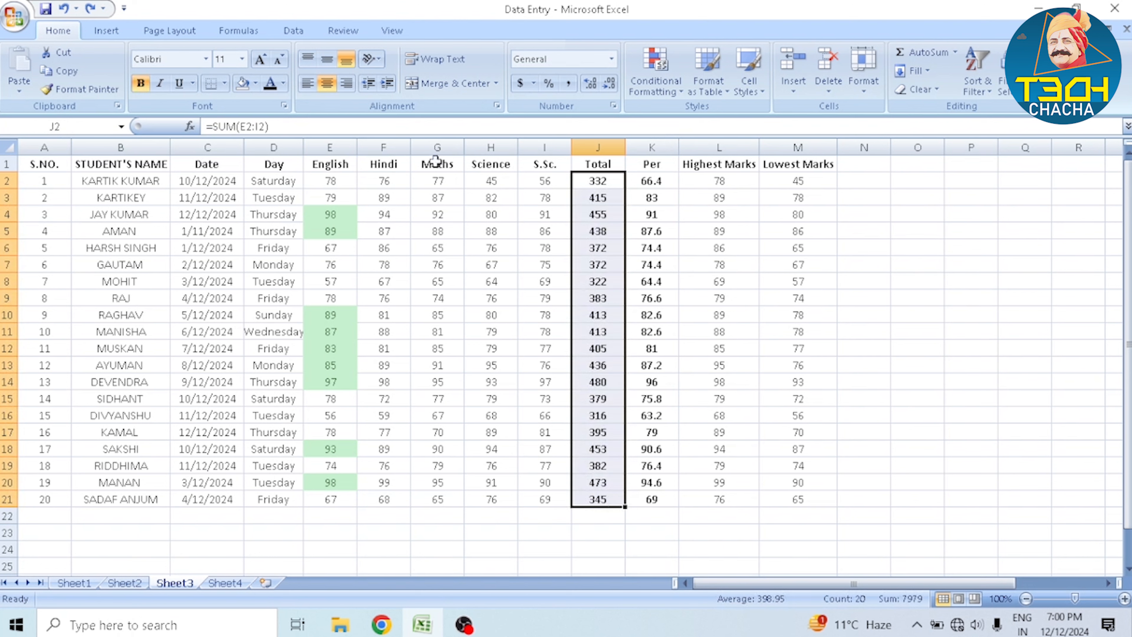
pyautogui.click(671, 73)
pyautogui.moveTo(721, 203)
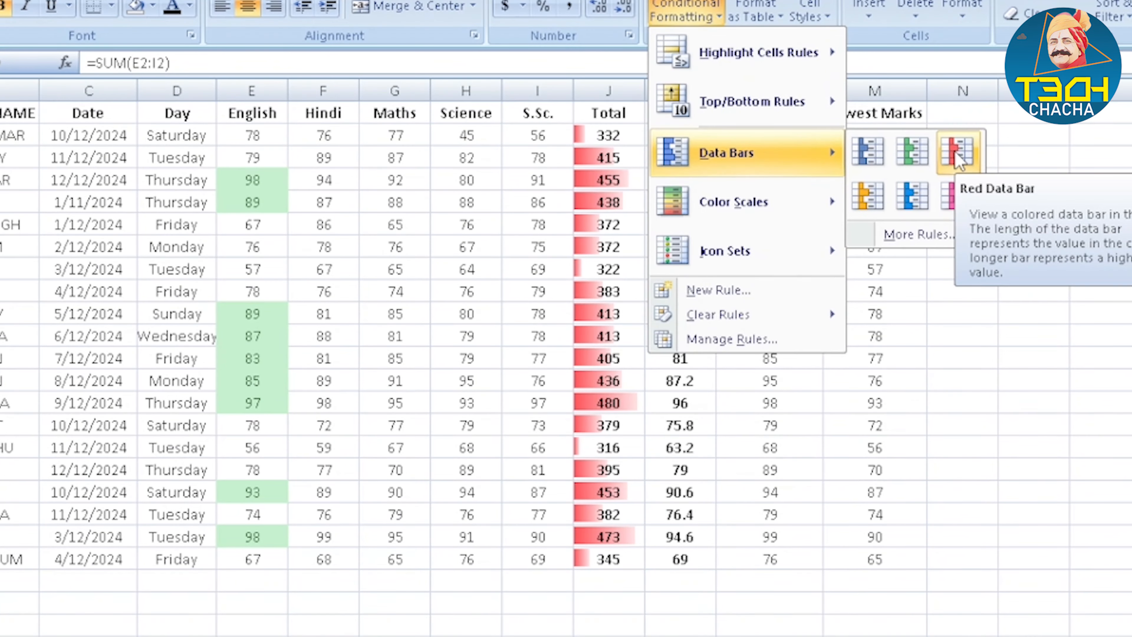
pyautogui.click(860, 194)
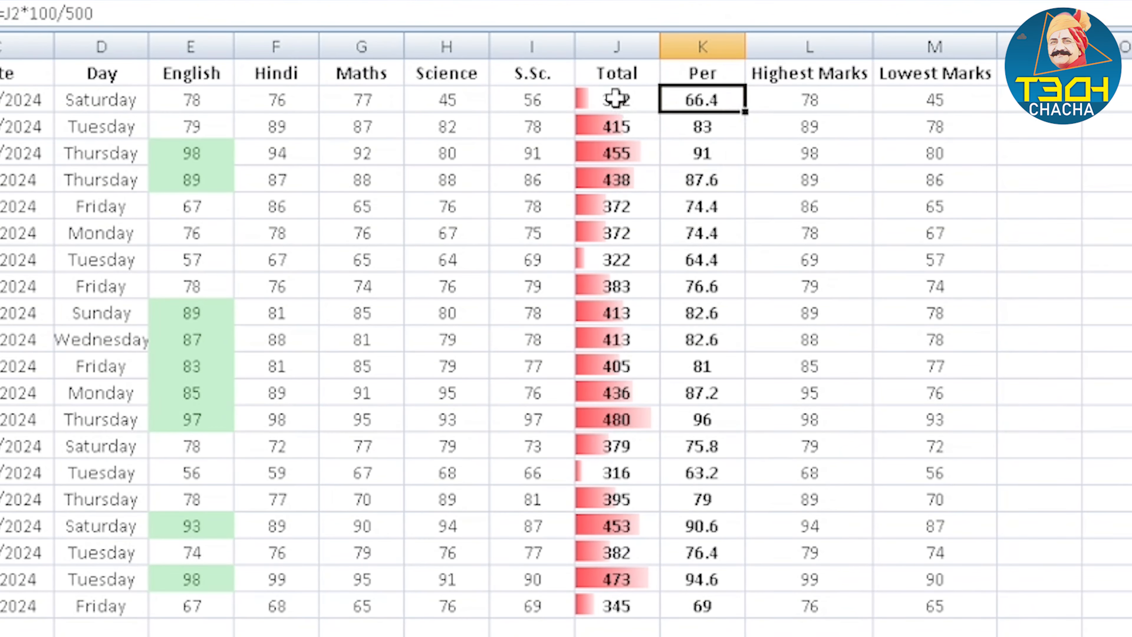
pyautogui.click(615, 99)
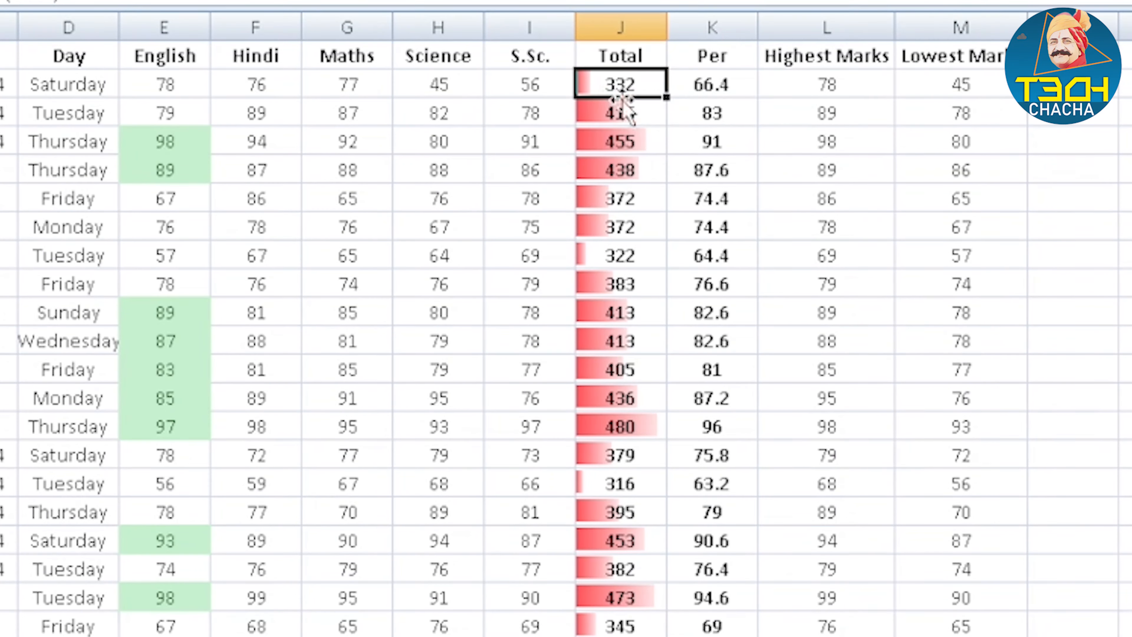
pyautogui.click(676, 120)
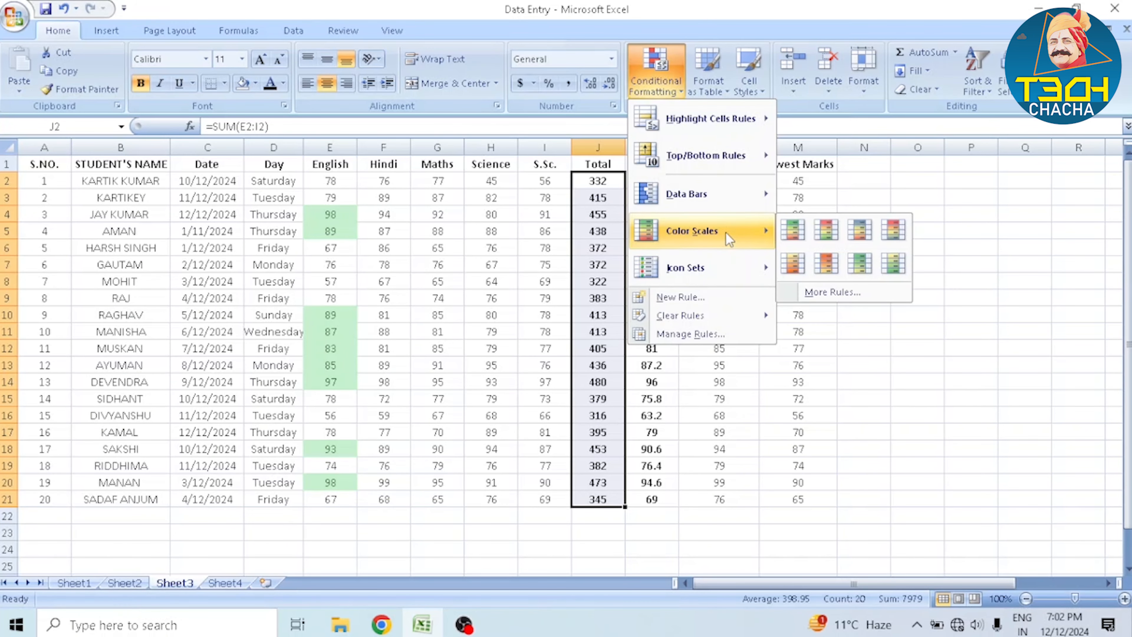
# Apply the red-yellow-green color scale, with low values green and high values red, to the whole table A1:M21
pyautogui.click(120, 181)
pyautogui.moveTo(45, 163); pyautogui.dragTo(785, 497)
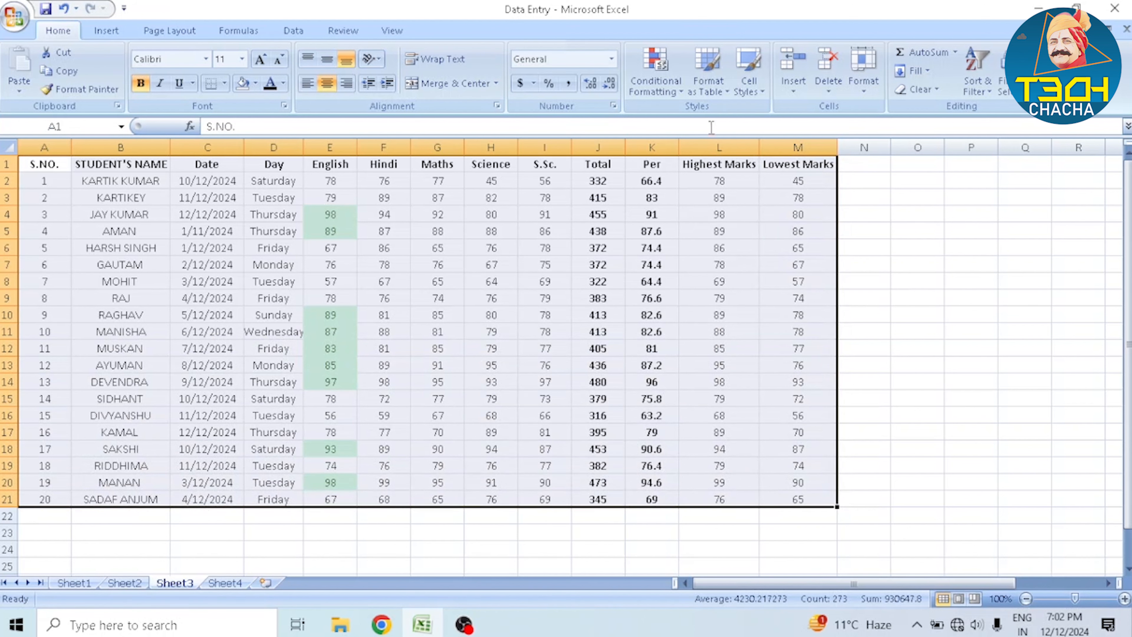
pyautogui.click(655, 71)
pyautogui.moveTo(697, 241)
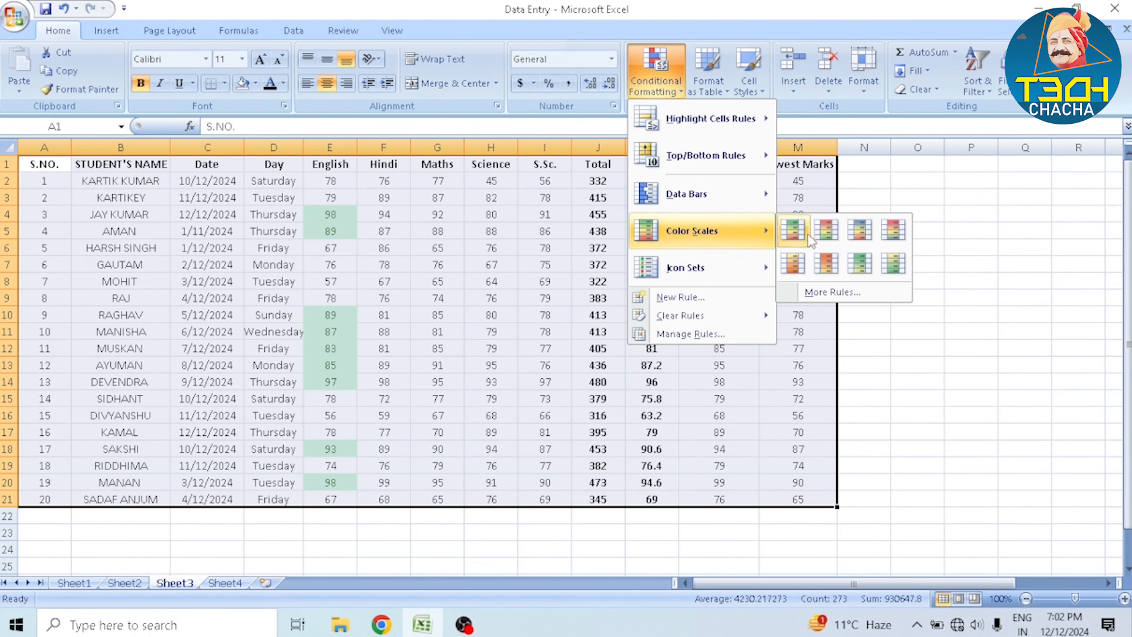
pyautogui.click(826, 229)
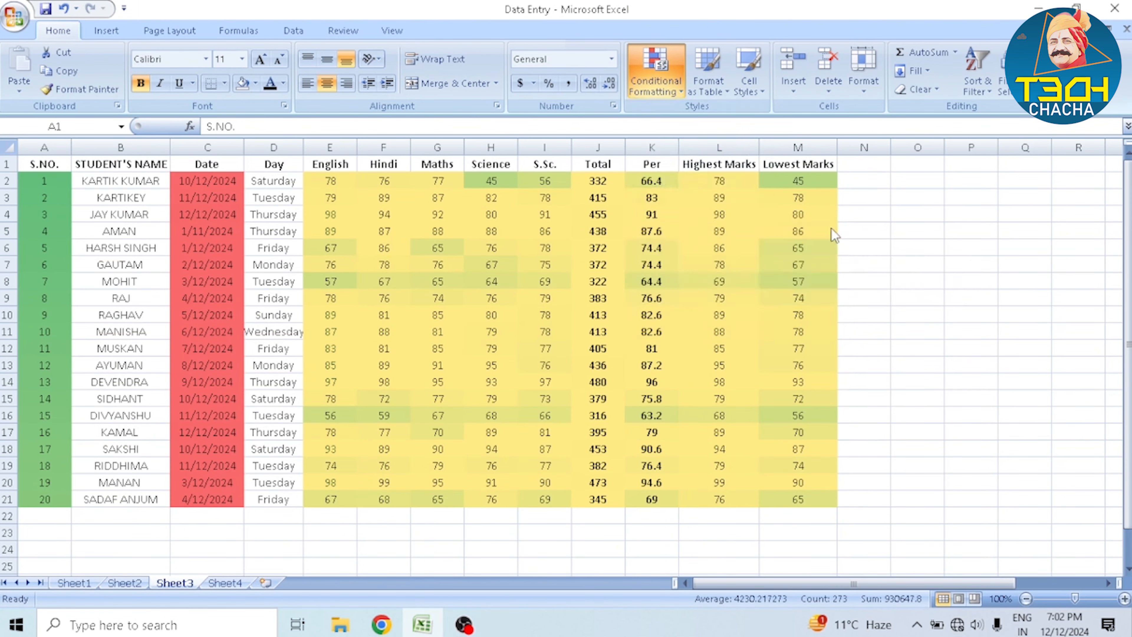
pyautogui.click(563, 283)
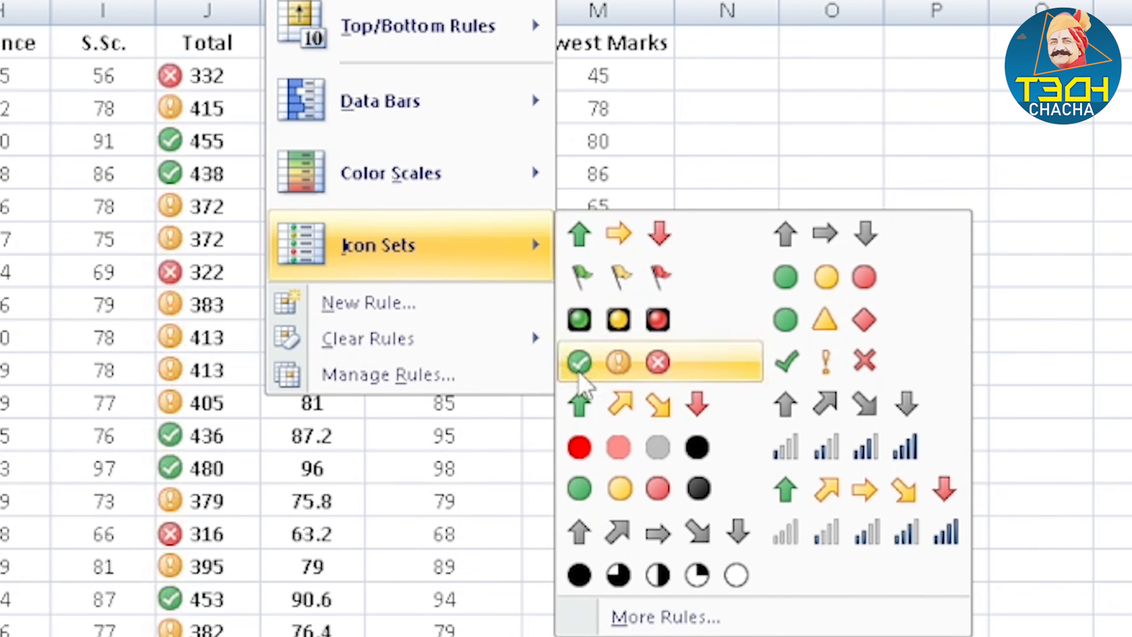
# Apply the circled check, exclamation and cross icon set to the totals in J2:J21 and add a red-yellow-green 3-Color Scale rule
pyautogui.click(599, 373)
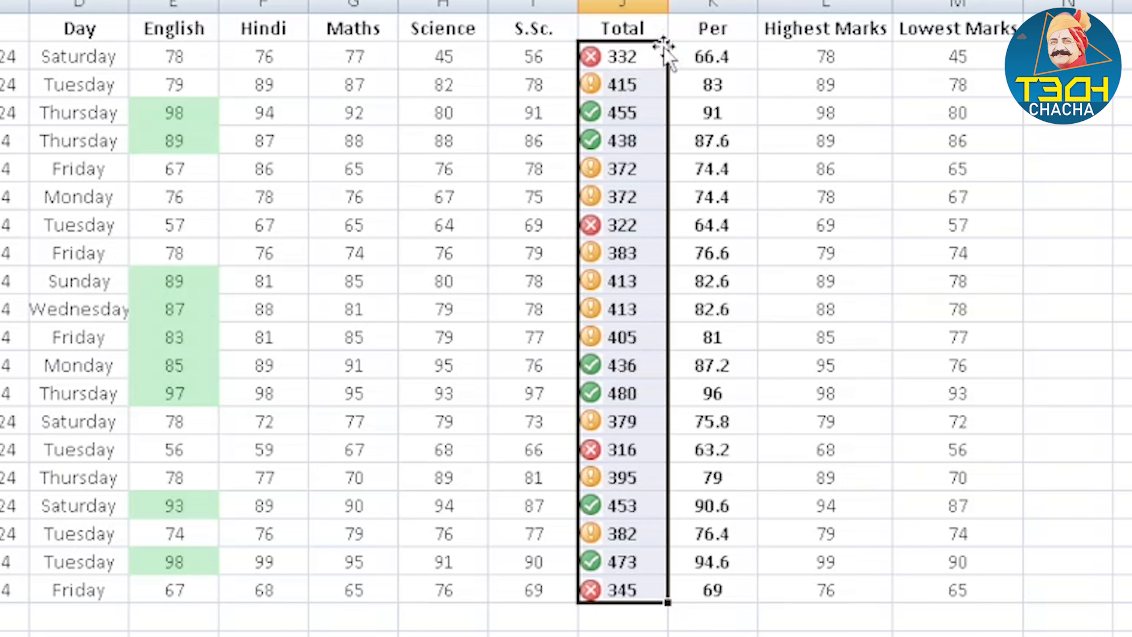
pyautogui.click(655, 71)
pyautogui.moveTo(722, 269)
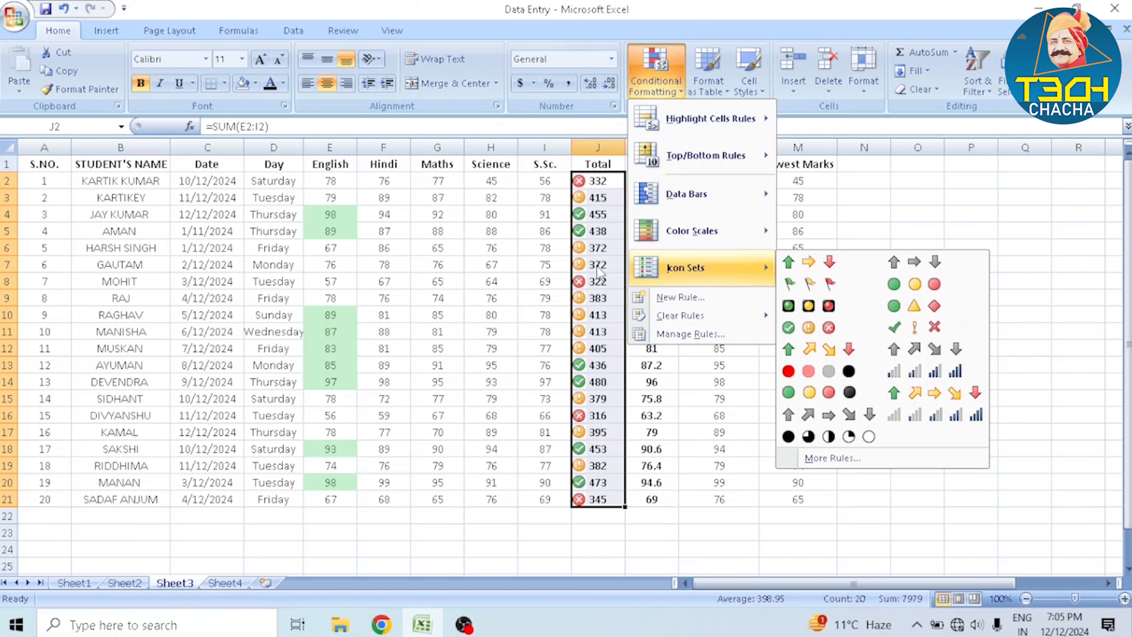
pyautogui.click(705, 298)
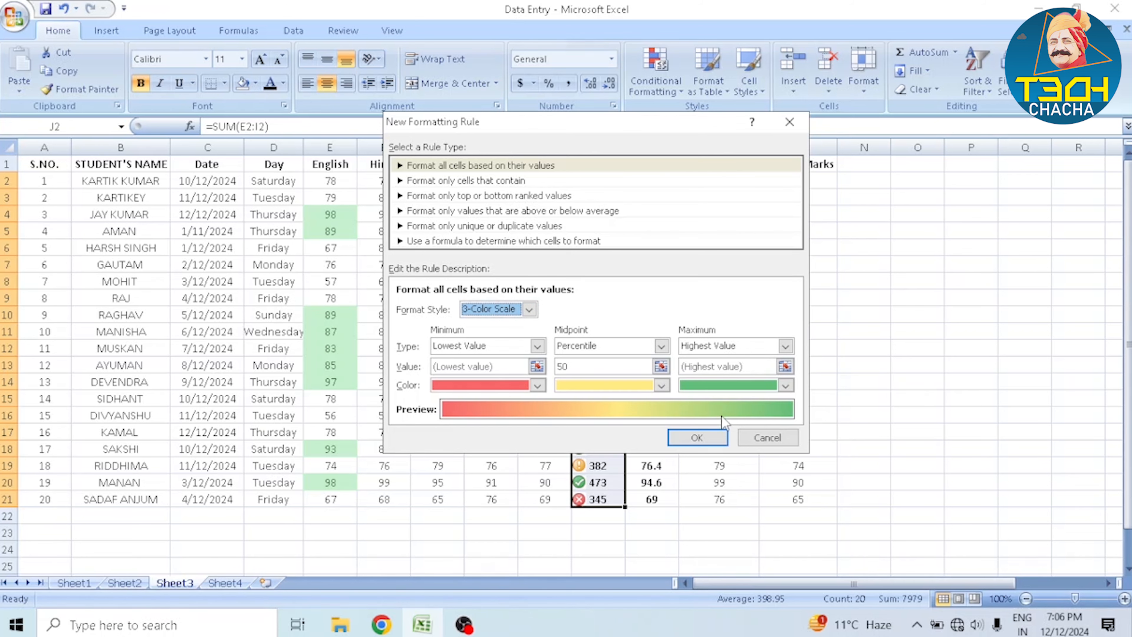
pyautogui.click(697, 437)
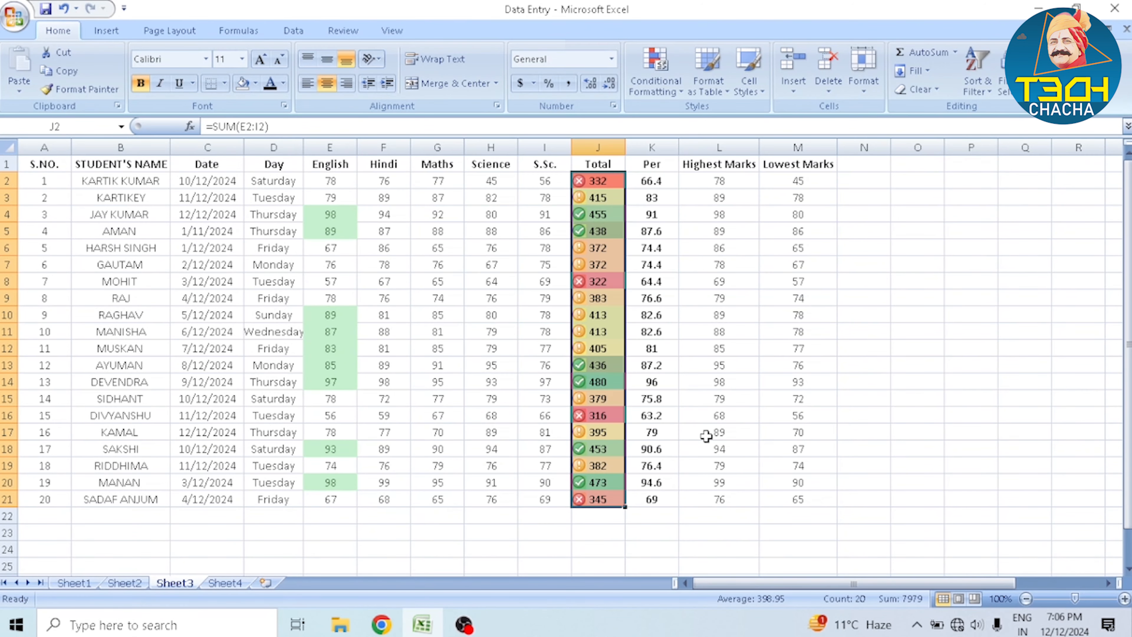